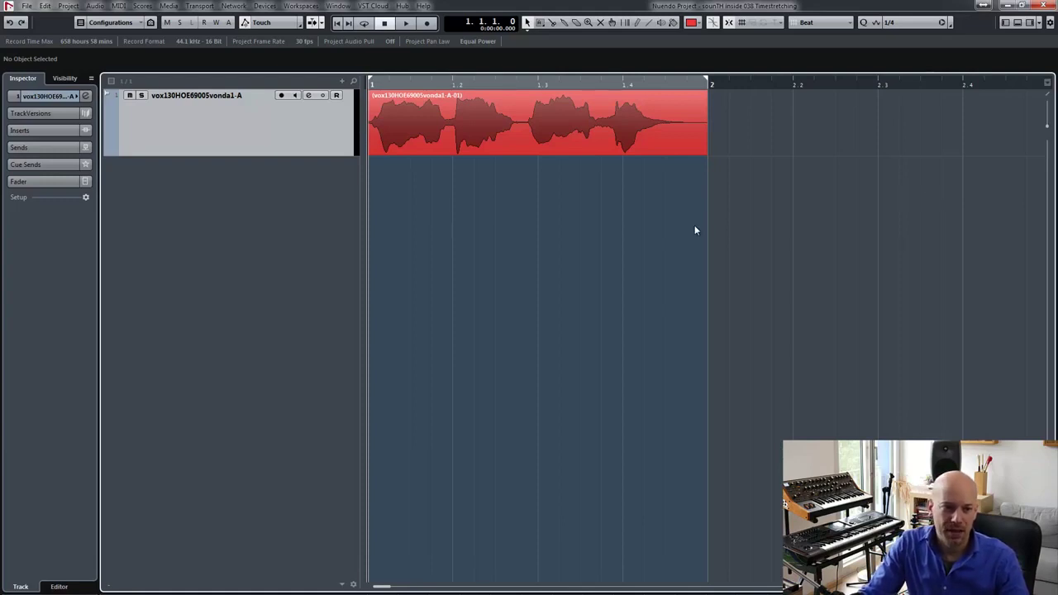
Listen to the vocal, then select the event and show its details in the Info Line
key("space")
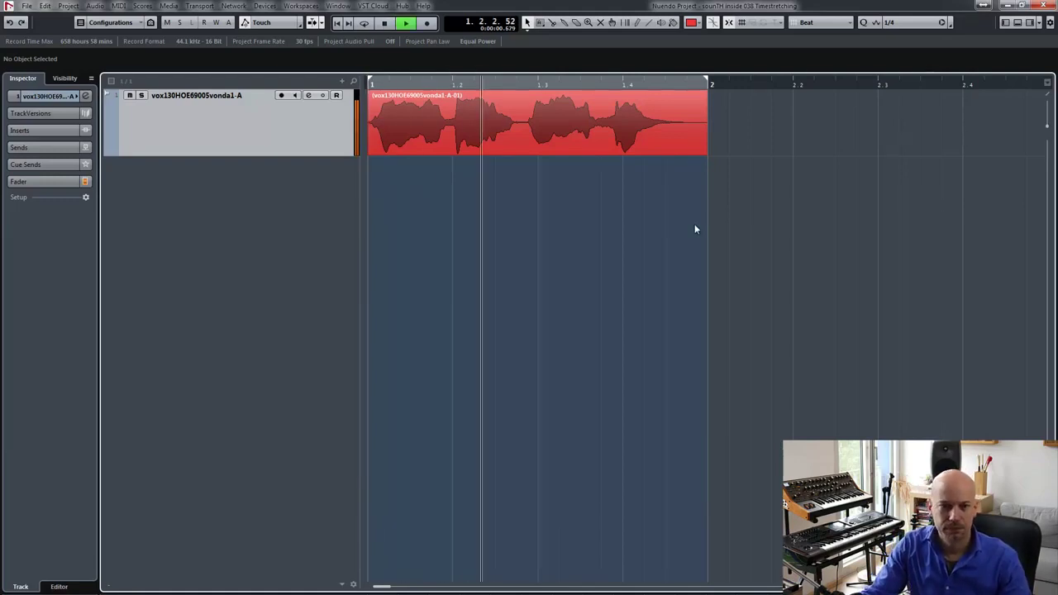
key("space")
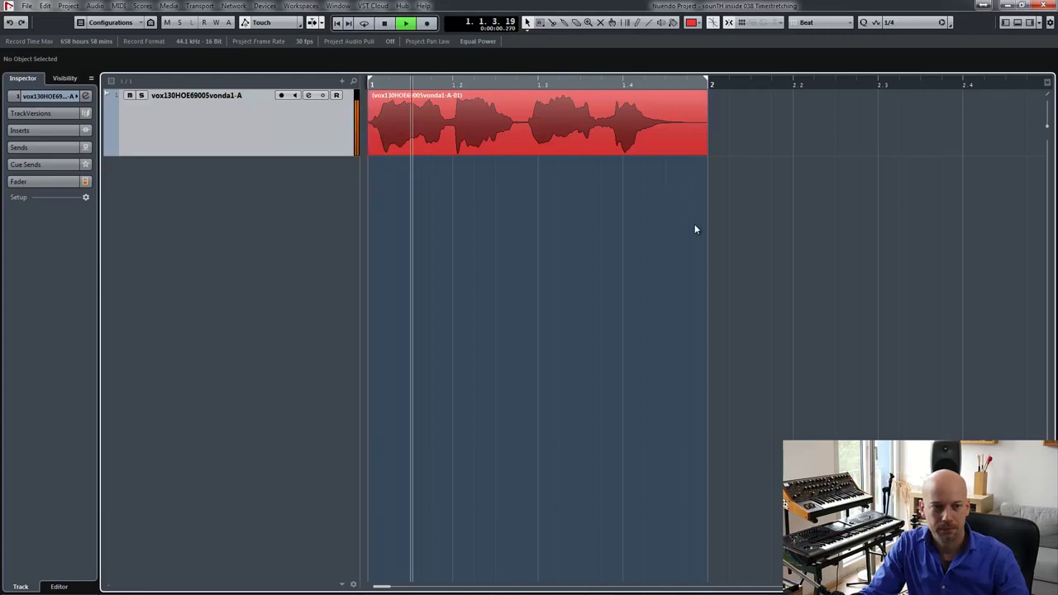
key("space")
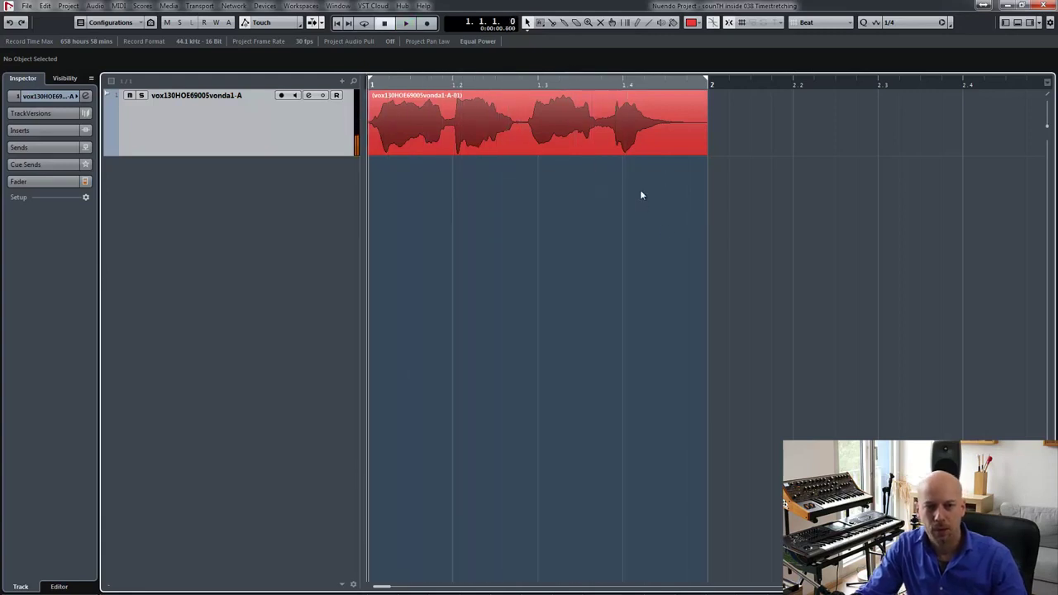
left_click(637, 131)
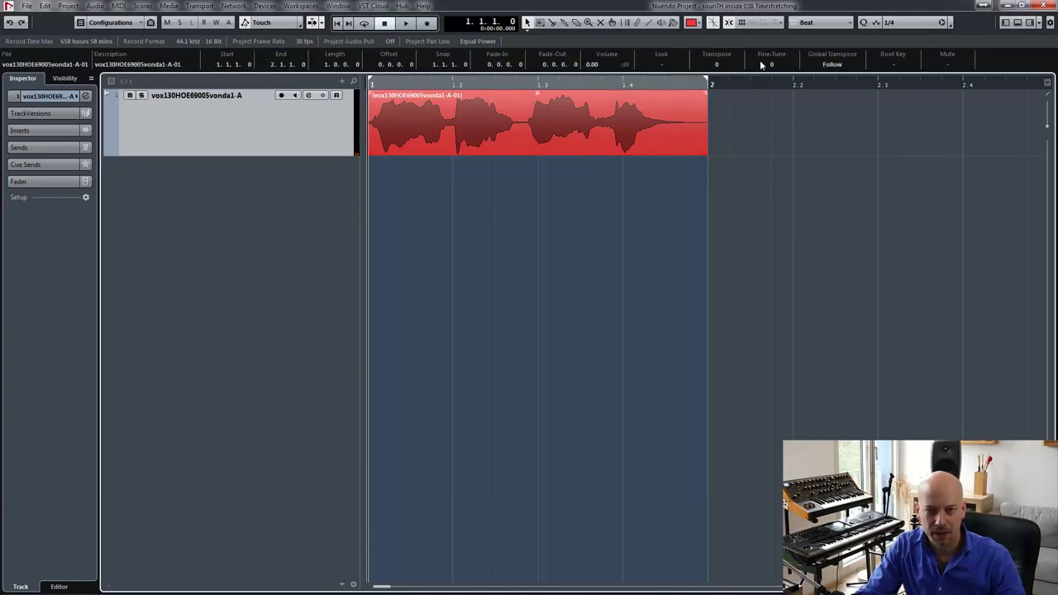
left_click(1041, 25)
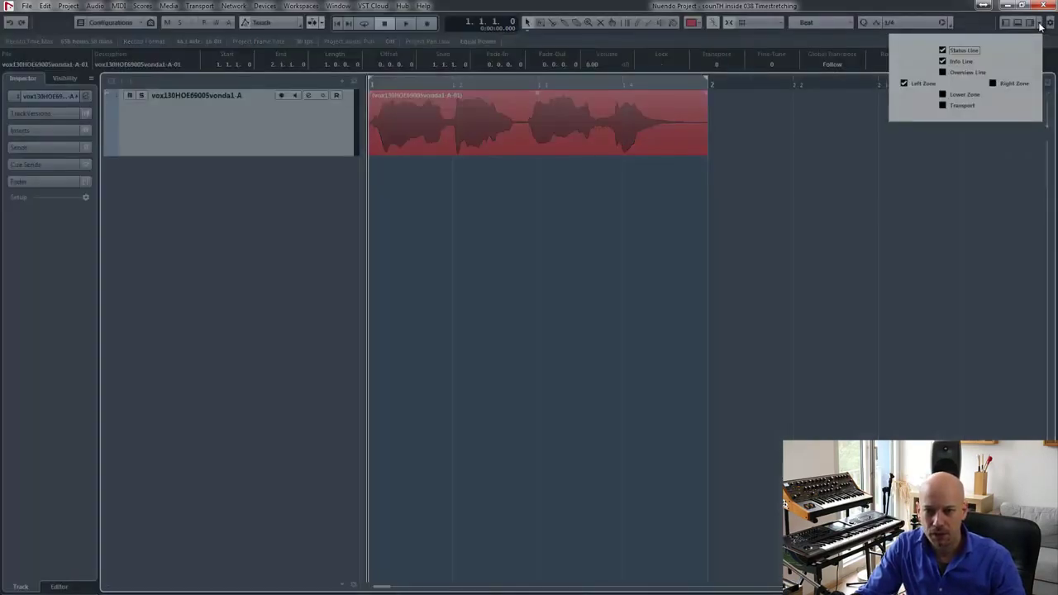
left_click(955, 61)
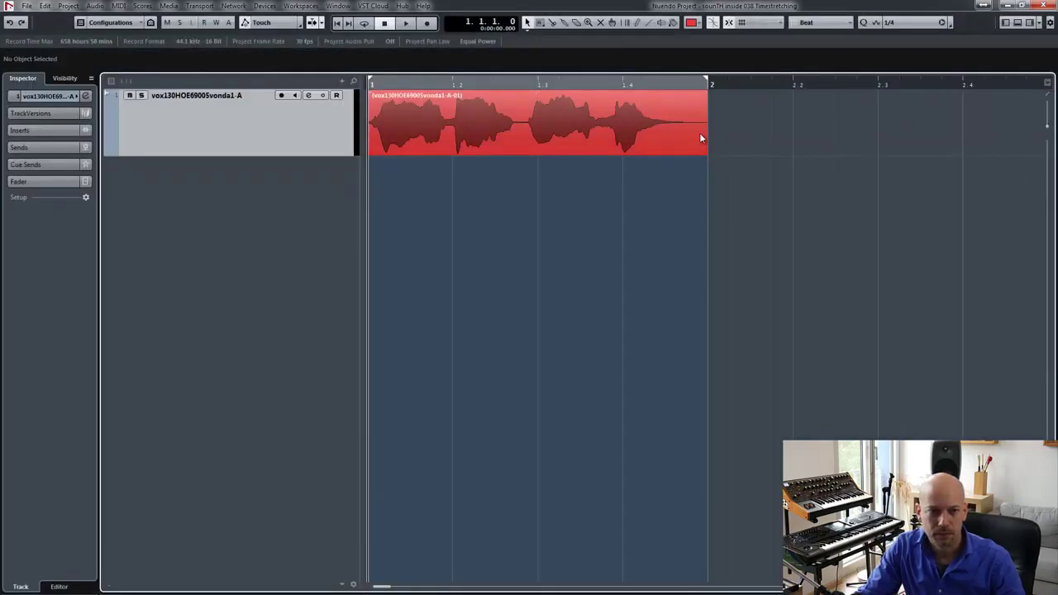
left_click(634, 129)
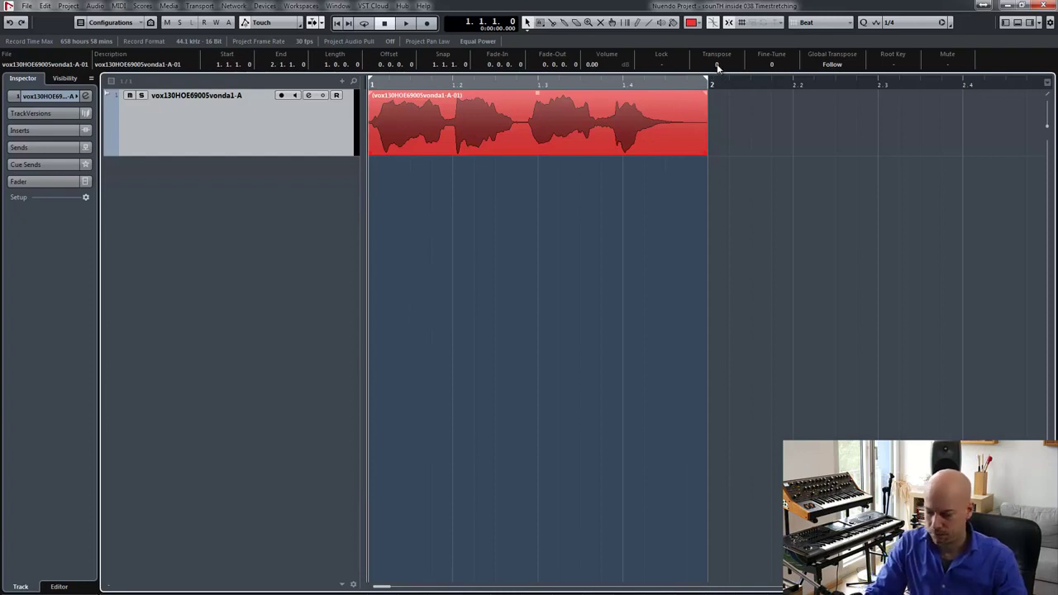
Loop bar 1 with Cycle and raise the event's Transpose to 6 semitones while it plays
key("KP_Divide")
key("space")
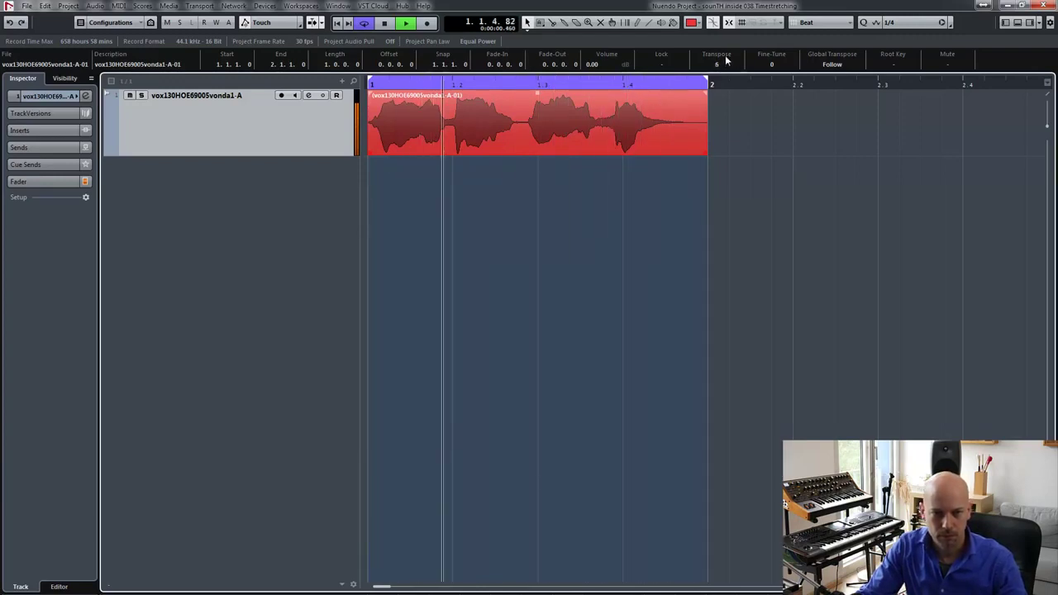
scroll(727, 59, "up", 1)
left_click(962, 207)
key("space")
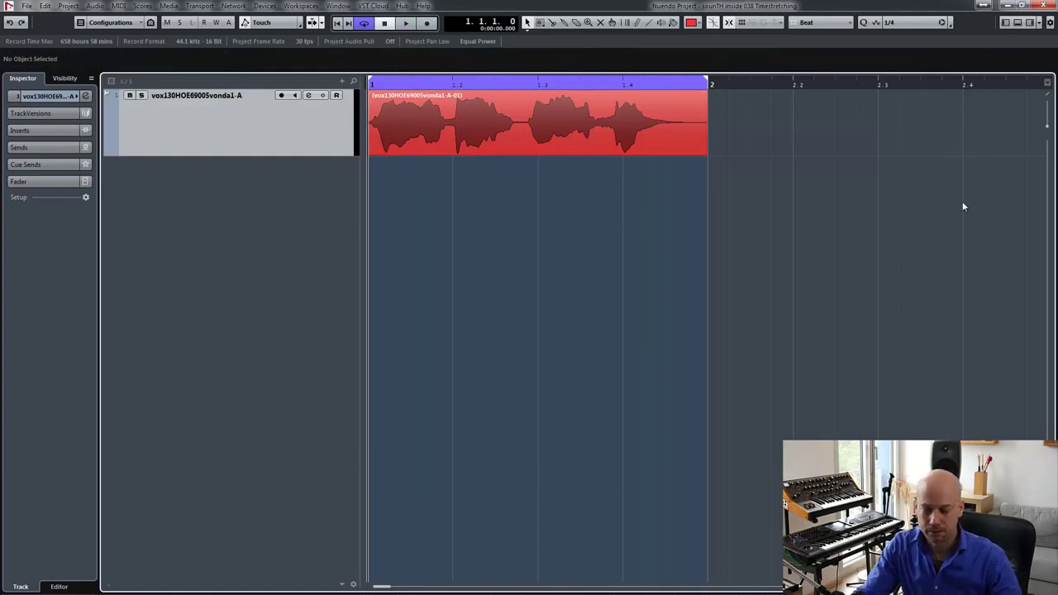
In the Sample Editor, try élastique Pro - Pitch and Formant Time, then settle on élastique Pro - Formant Pitch
key("space")
double_click(632, 140)
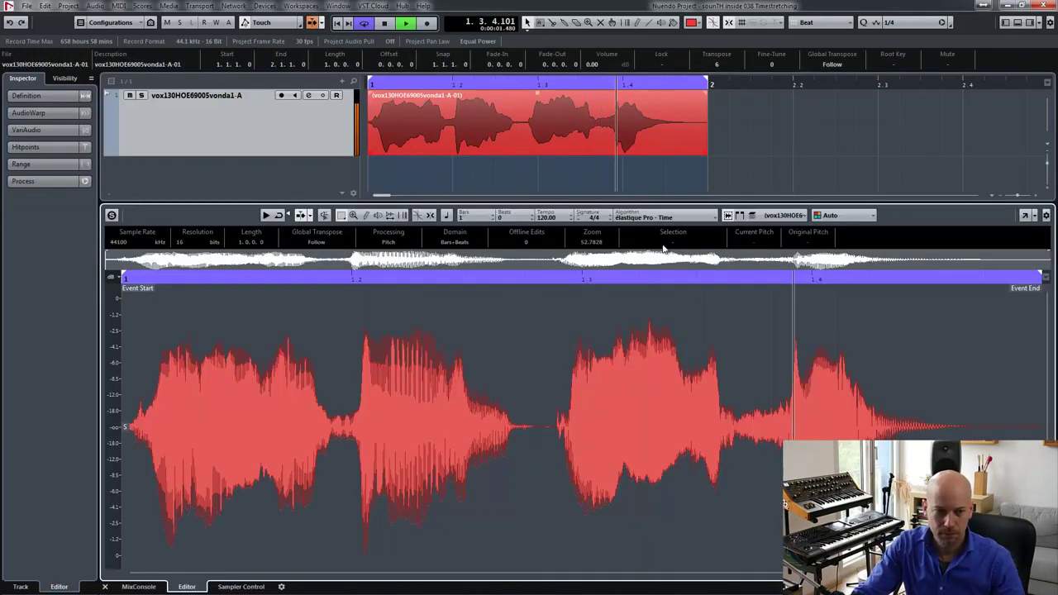
left_click(661, 217)
mouse_move(653, 229)
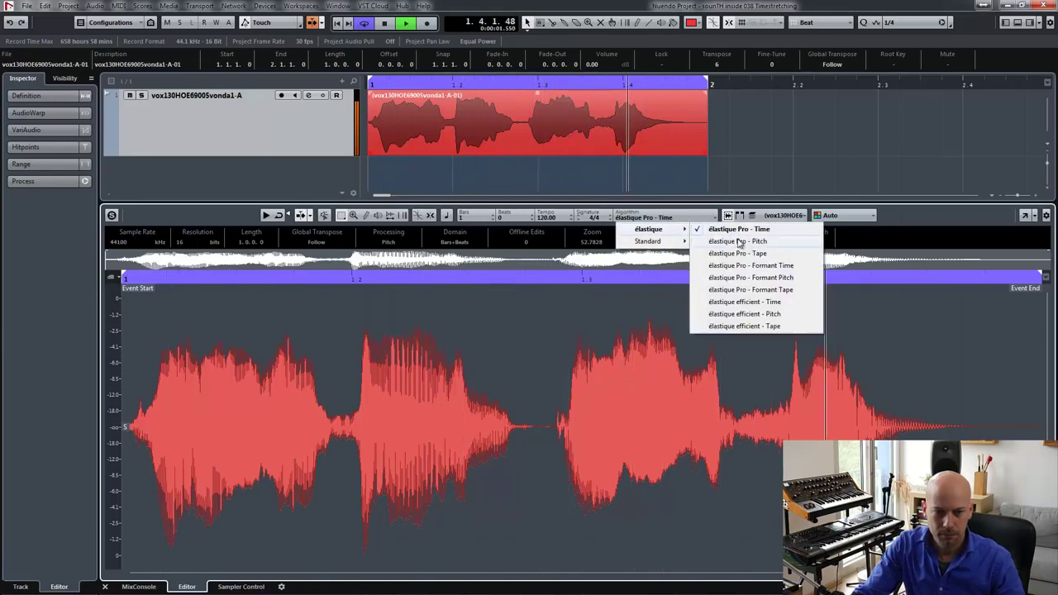
left_click(737, 241)
left_click(661, 218)
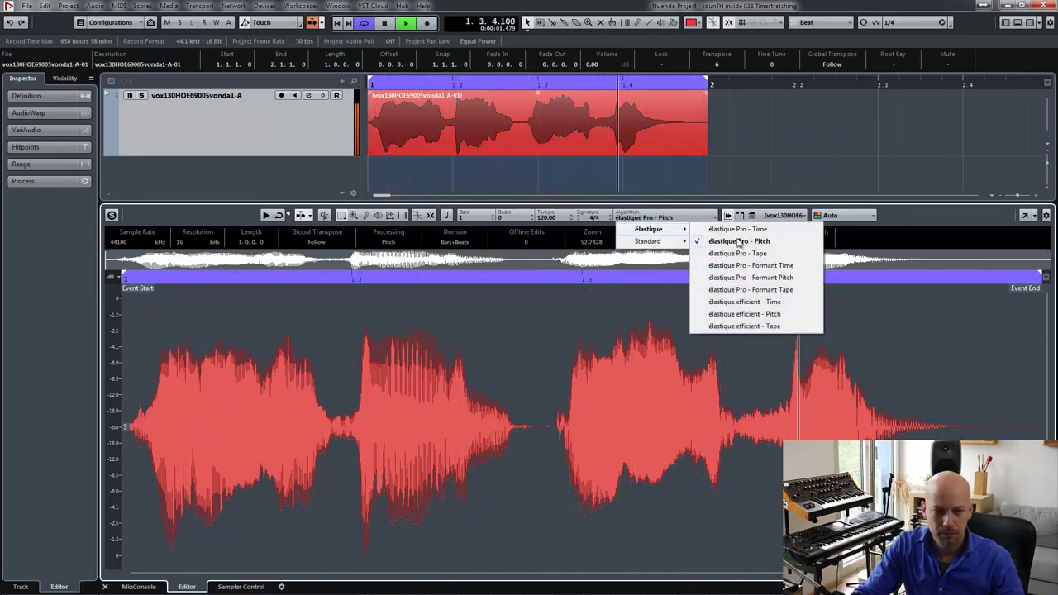
left_click(751, 266)
left_click(660, 217)
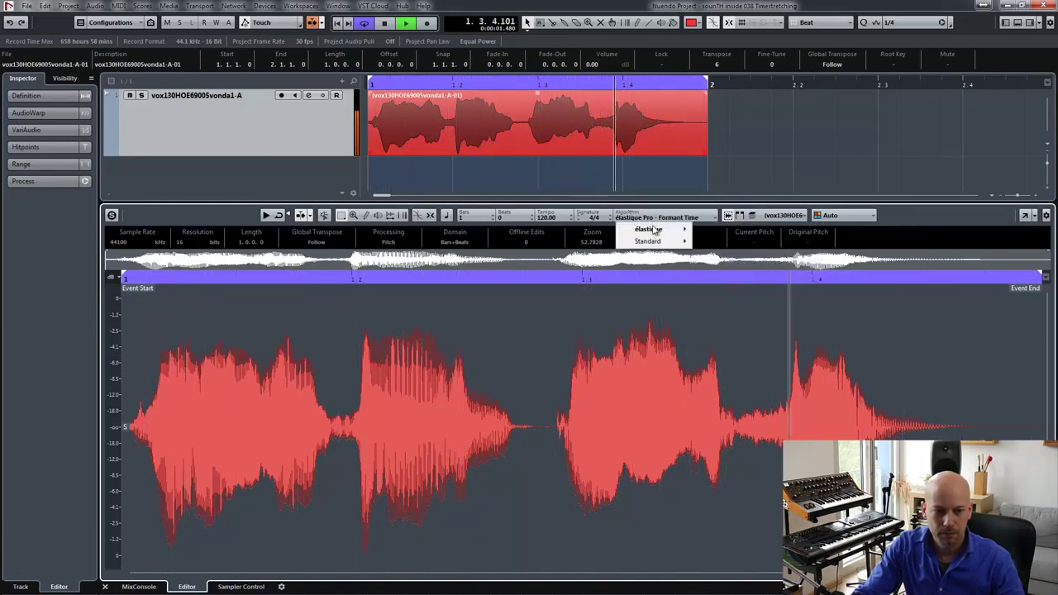
left_click(756, 276)
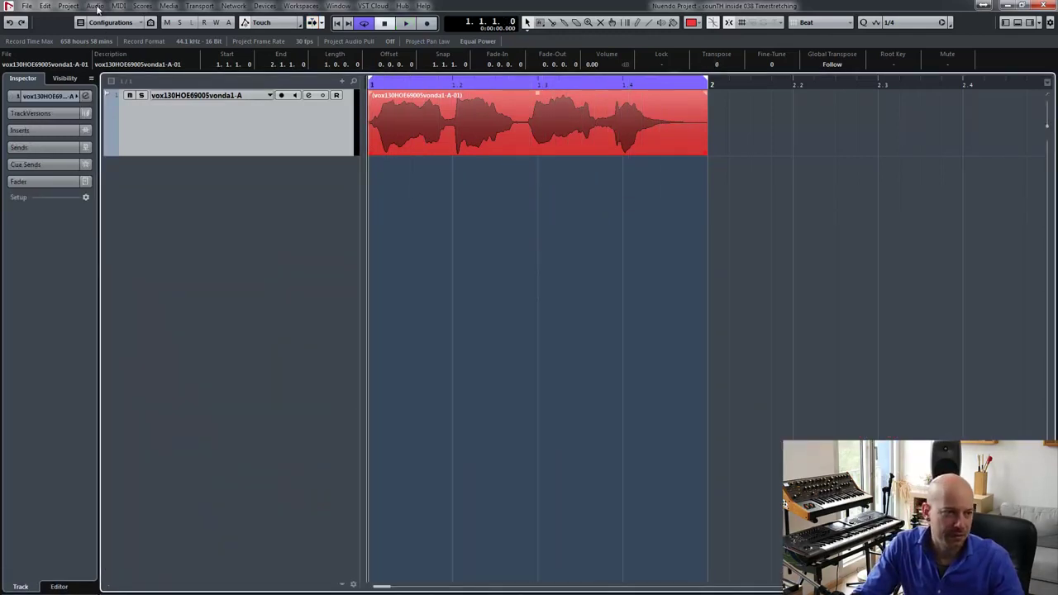
Open the offline Pitch Shift process for the vocal event from Audio > Processes
left_click(95, 7)
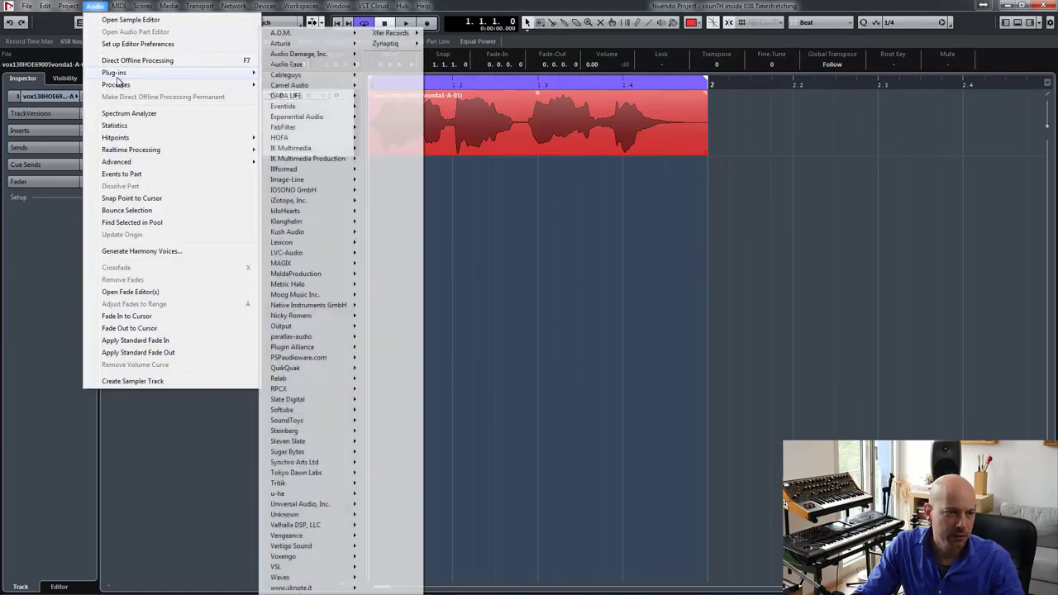
mouse_move(118, 88)
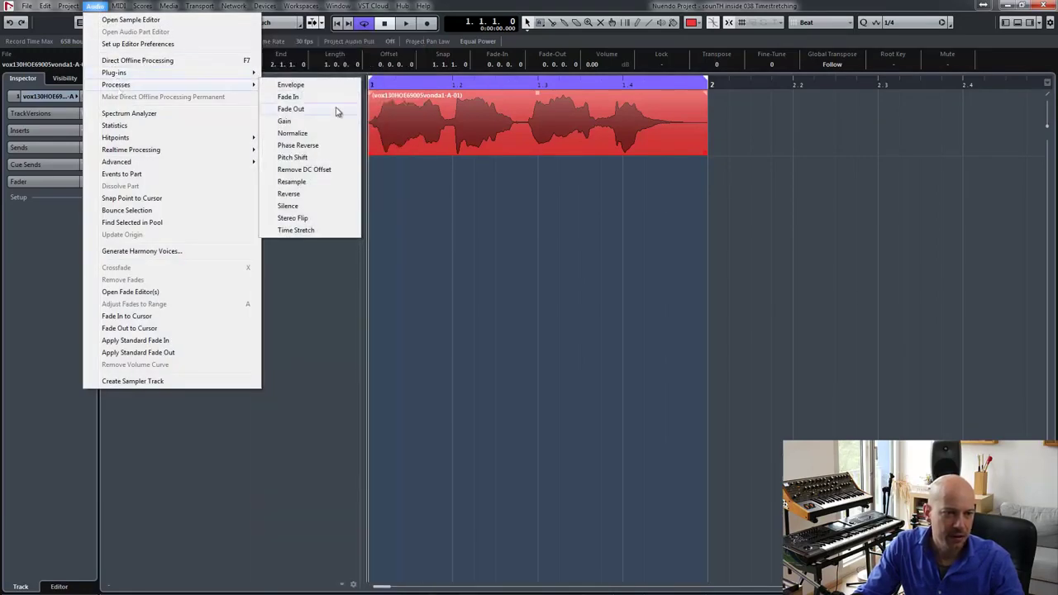
left_click(296, 157)
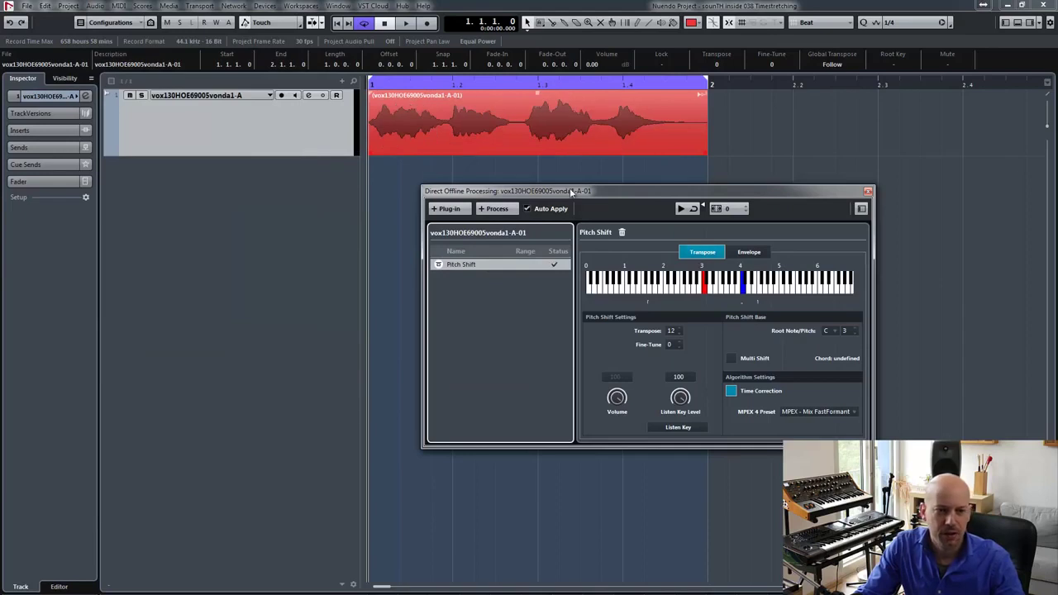
left_click_drag(577, 192, 593, 192)
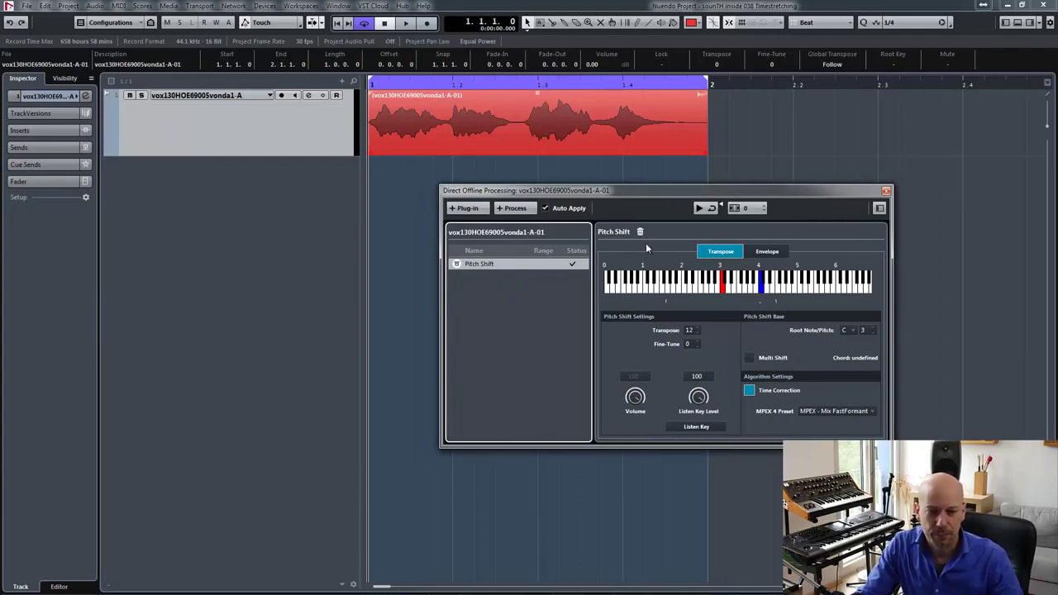
left_click_drag(681, 188, 646, 182)
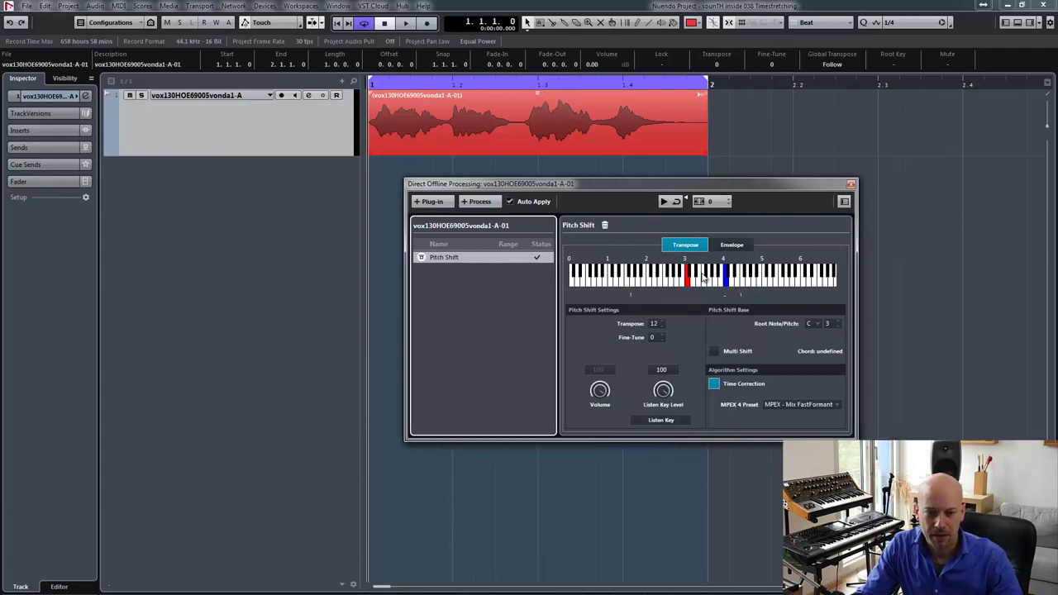
Set Transpose to -6 semitones and choose the MPEX Preview Quality preset
left_click_drag(653, 324, 647, 350)
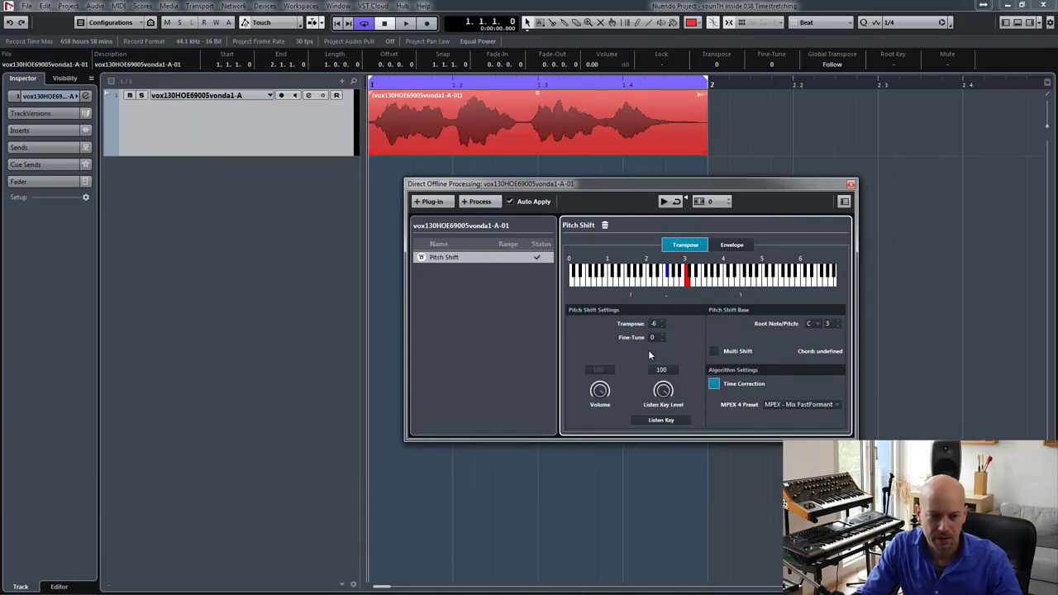
left_click(826, 404)
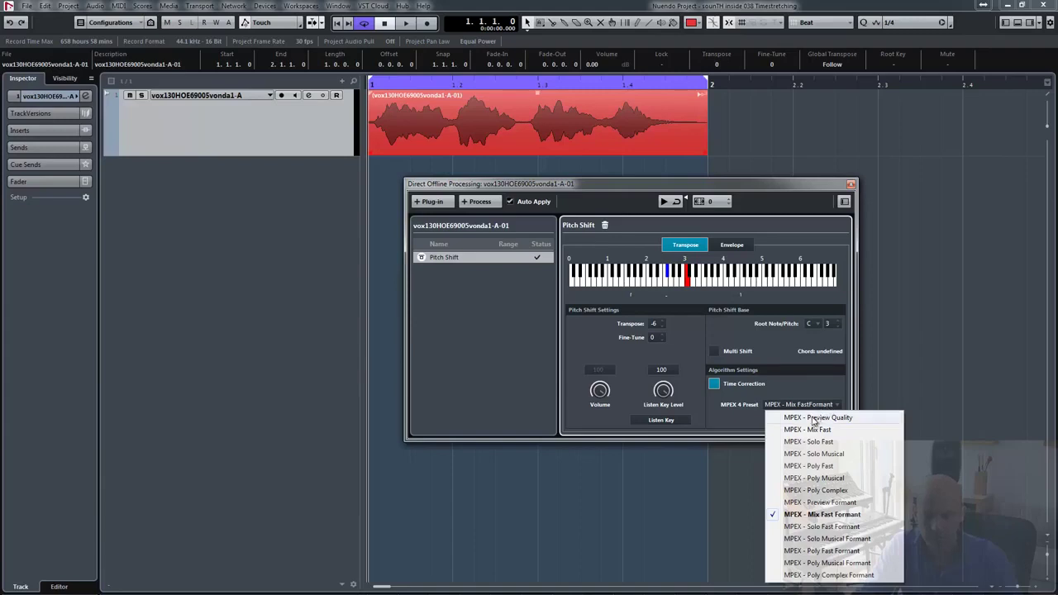
left_click(831, 575)
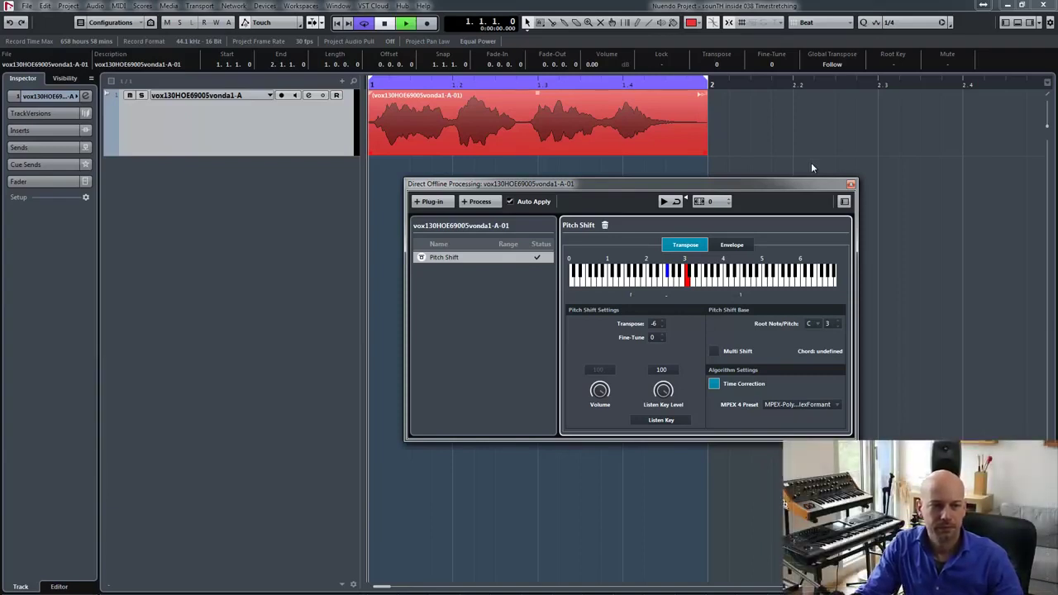
key("space")
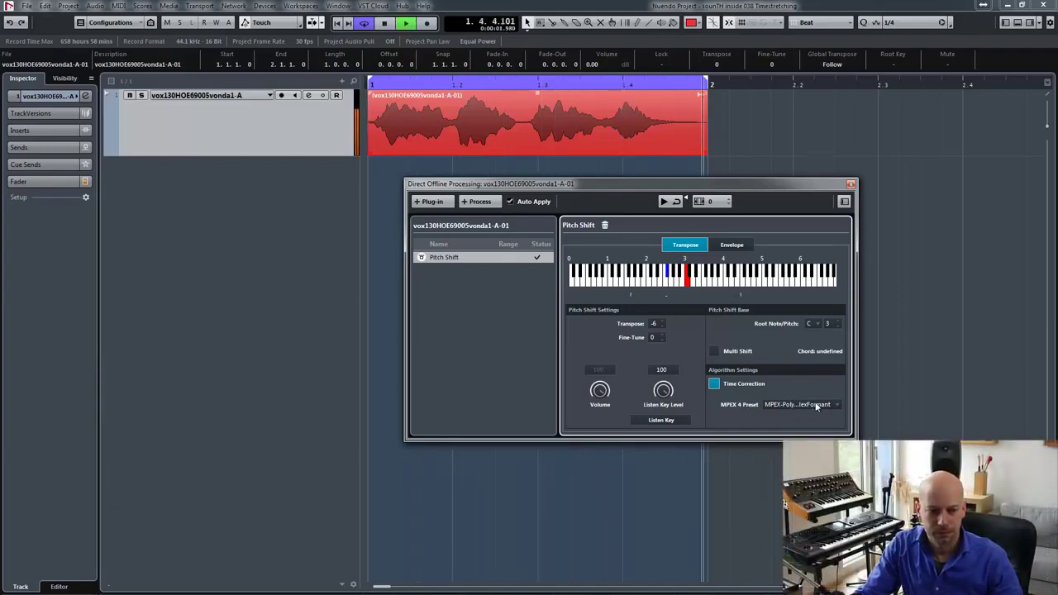
left_click(714, 384)
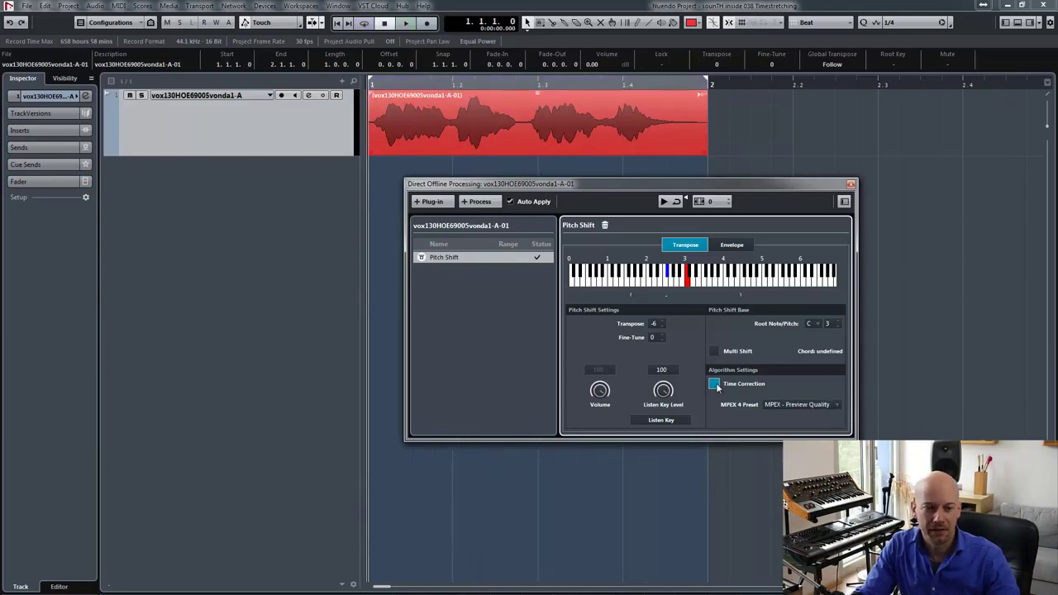
Turn off Time Correction, lower Transpose to -10 semitones, and play the longer event from the start
left_click(714, 384)
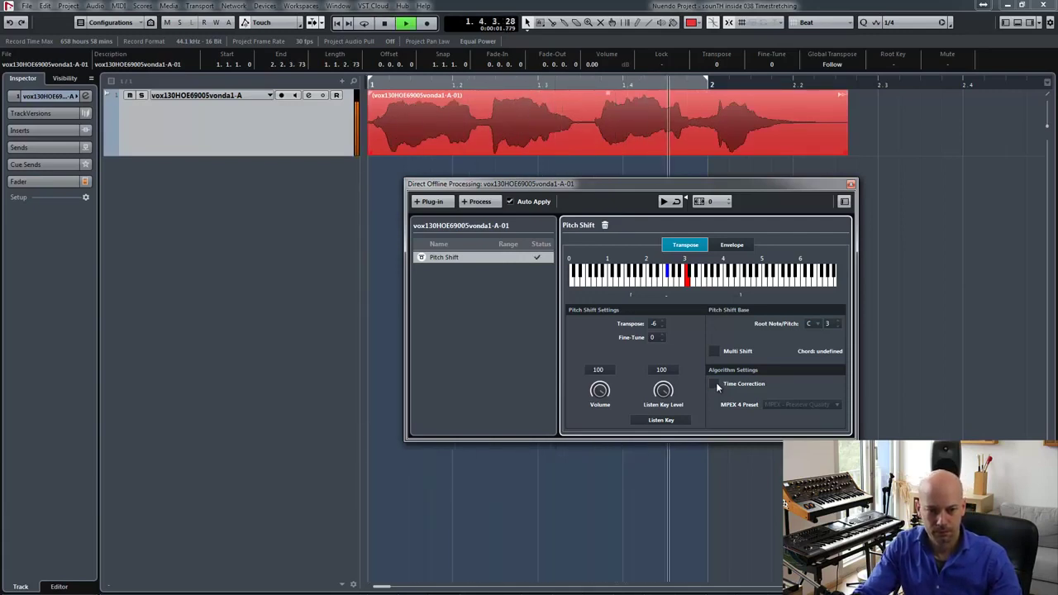
scroll(655, 324, "down", 4)
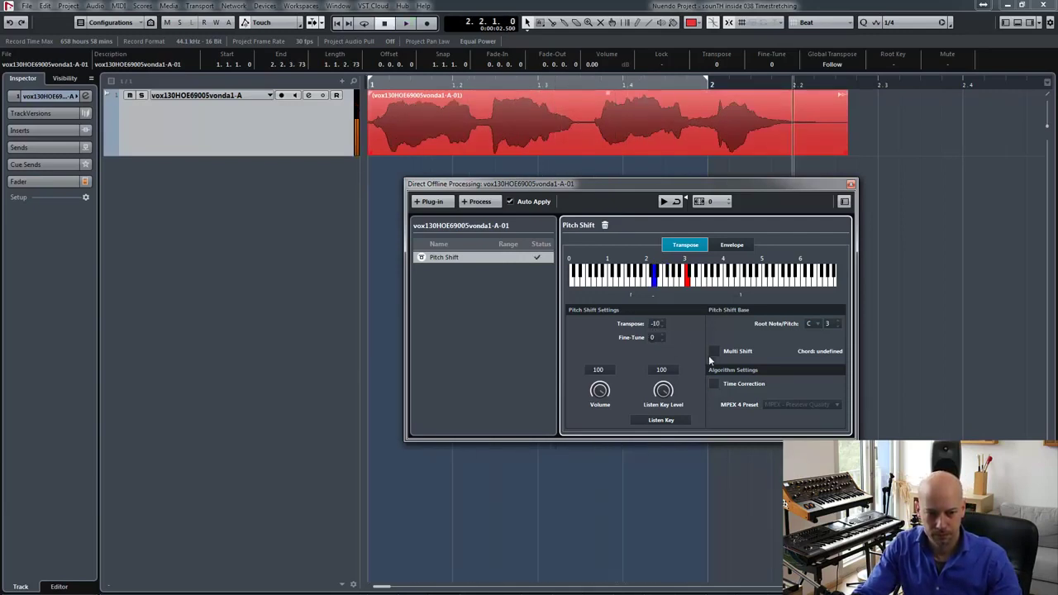
key("Home")
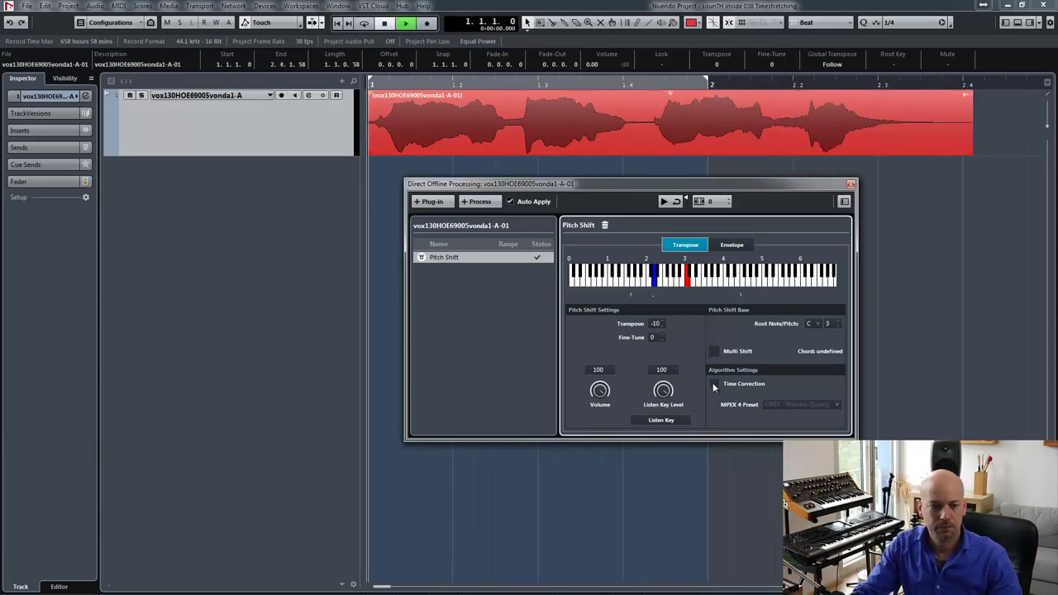
key("space")
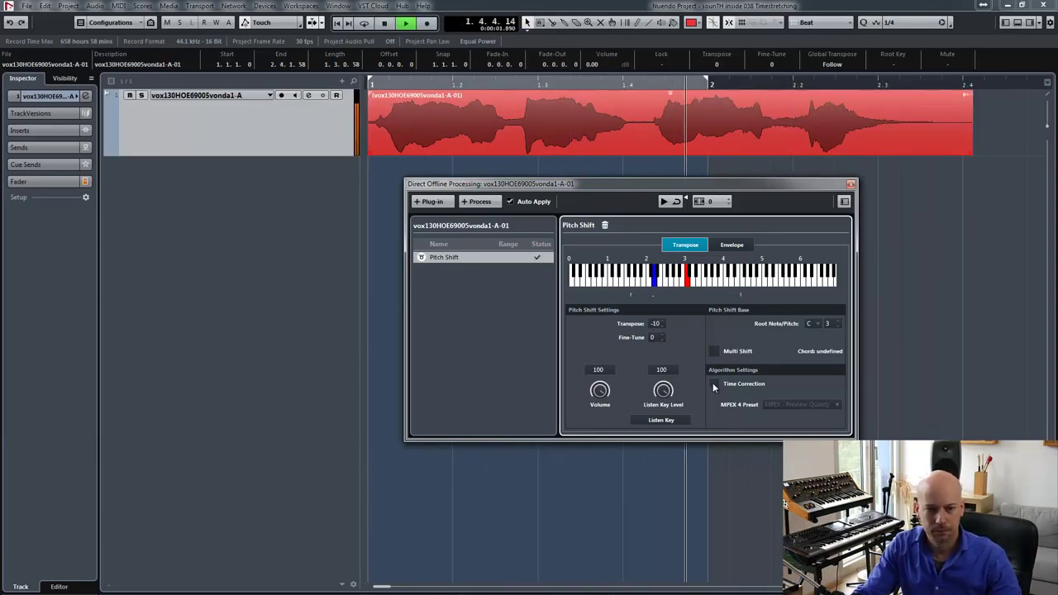
Toggle Time Correction on and back off, then reposition the processing window
left_click(713, 383)
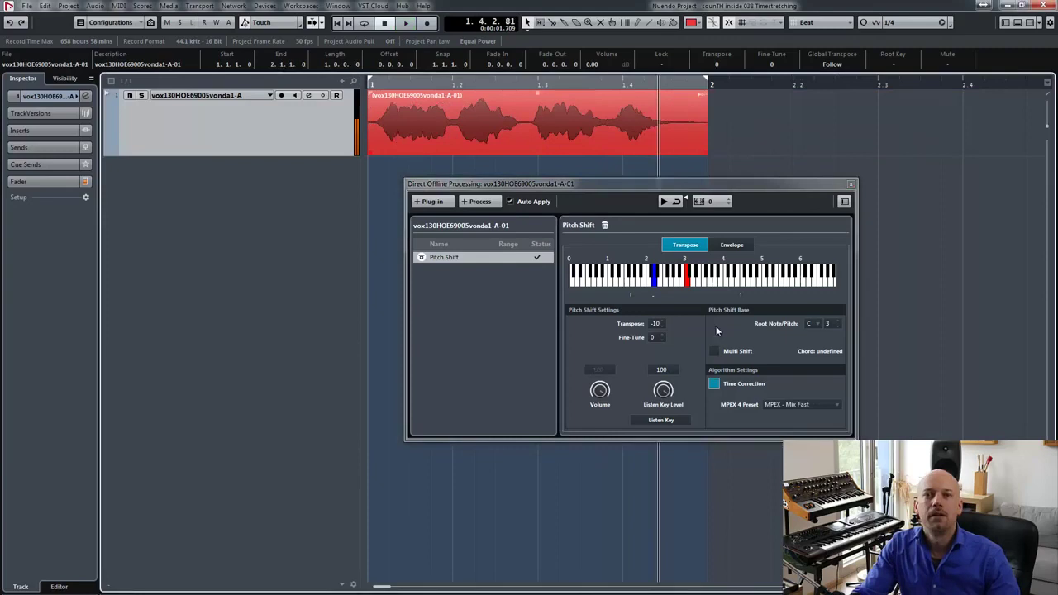
left_click(710, 383)
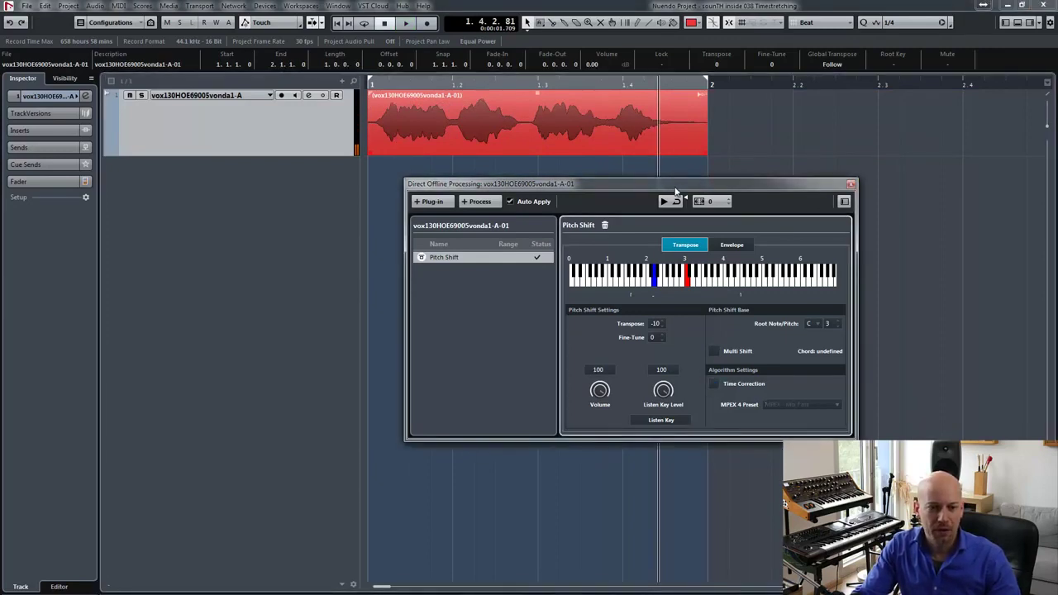
left_click_drag(675, 190, 683, 189)
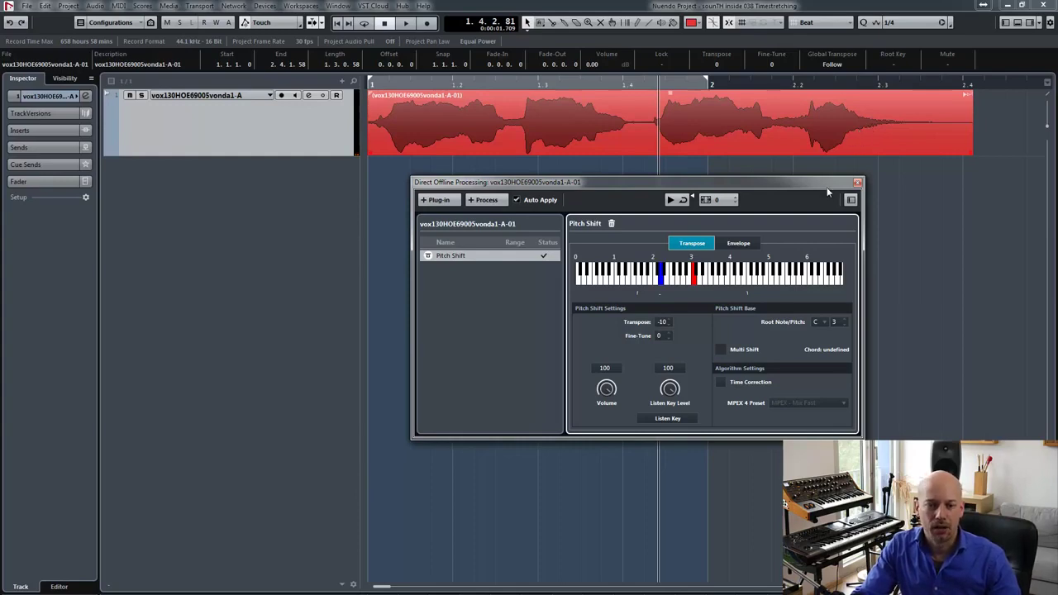
left_click_drag(827, 189, 817, 258)
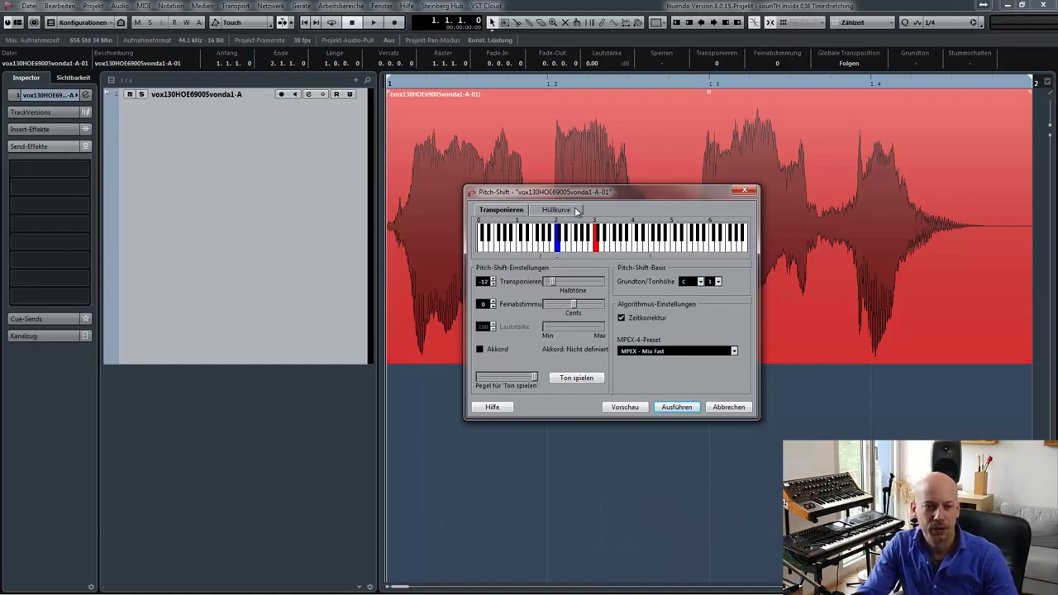
Shape a pitch envelope that bends down at the end, apply it, and play the vocal
left_click(574, 209)
left_click_drag(562, 238, 620, 239)
left_click_drag(723, 241, 730, 318)
left_click(676, 407)
key("space")
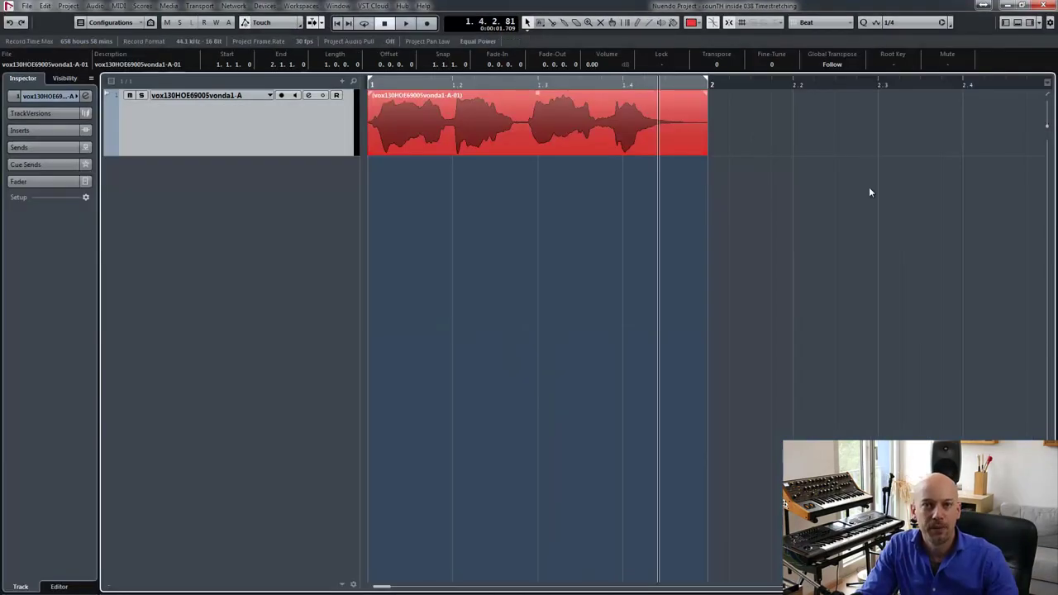
Open the vocal in the Sample Editor and analyze it into VariAudio pitch segments
double_click(598, 135)
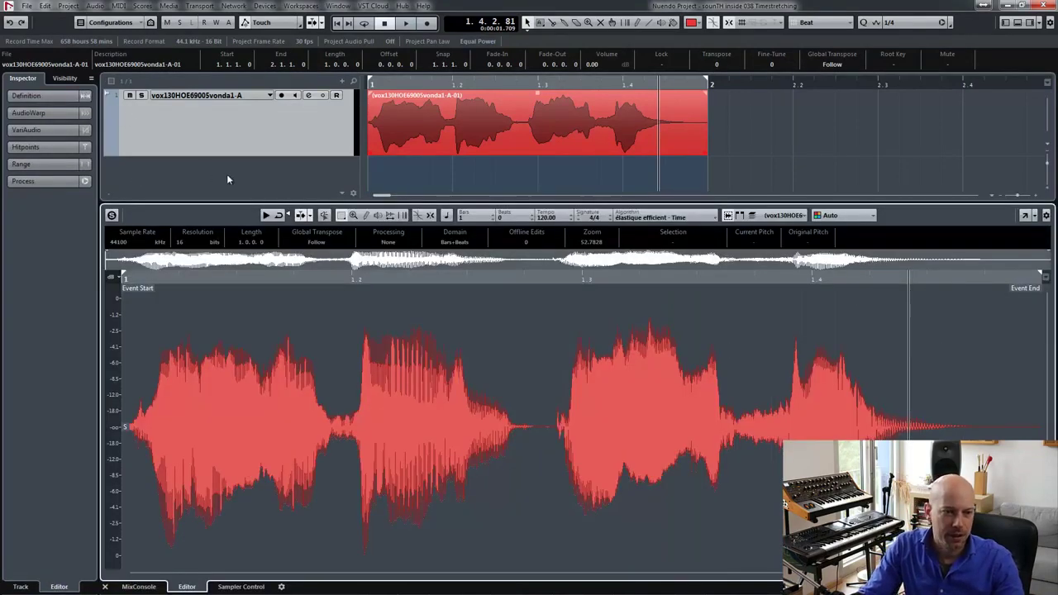
left_click(33, 130)
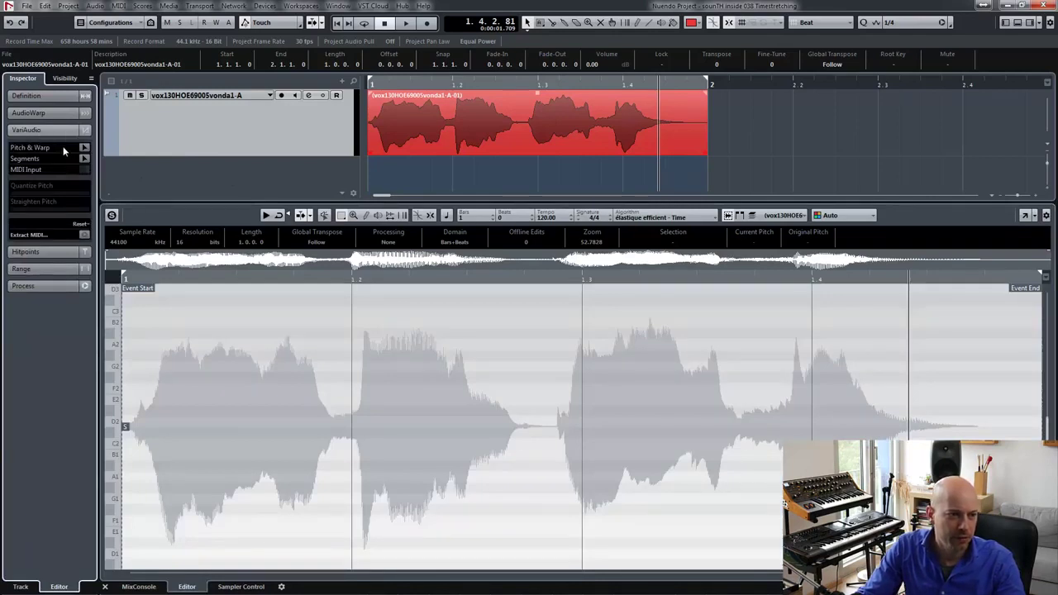
left_click(84, 149)
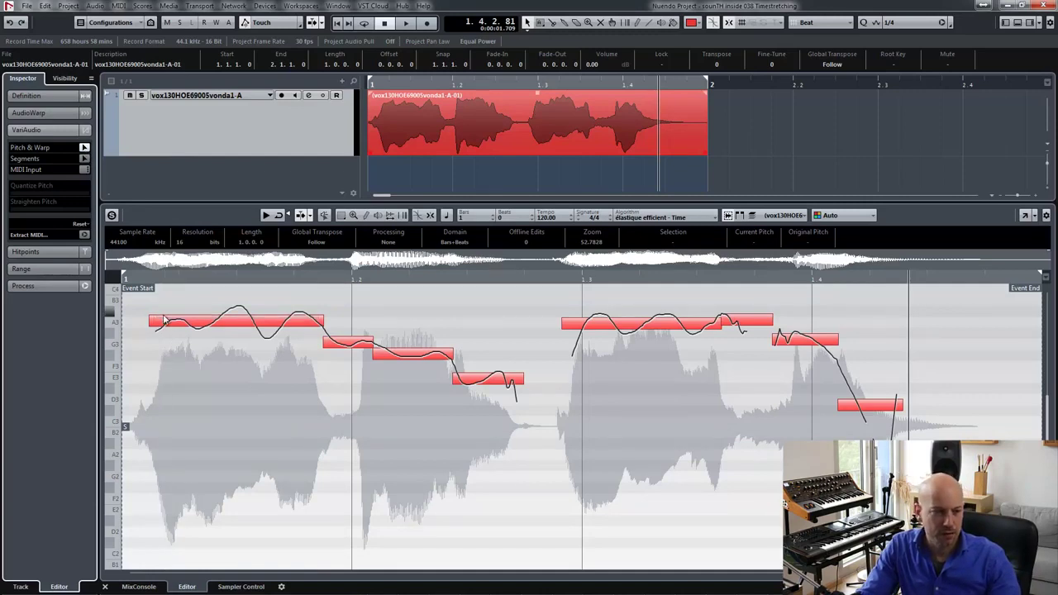
Select all pitch segments, raise them several semitones, and close the editor zone
key("ctrl+a")
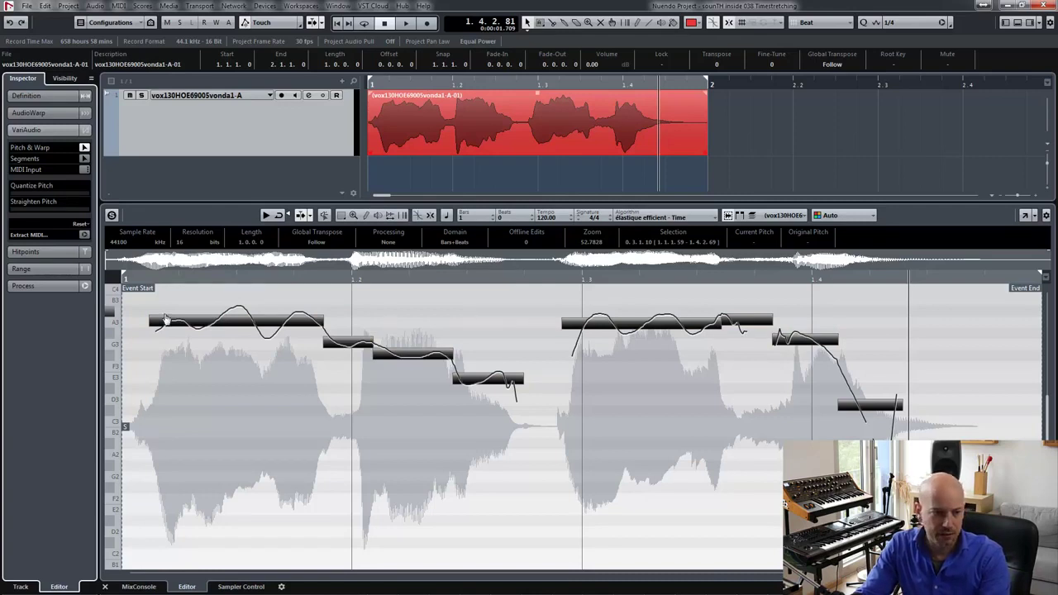
key("Up")
key("Up")
key("shift+g")
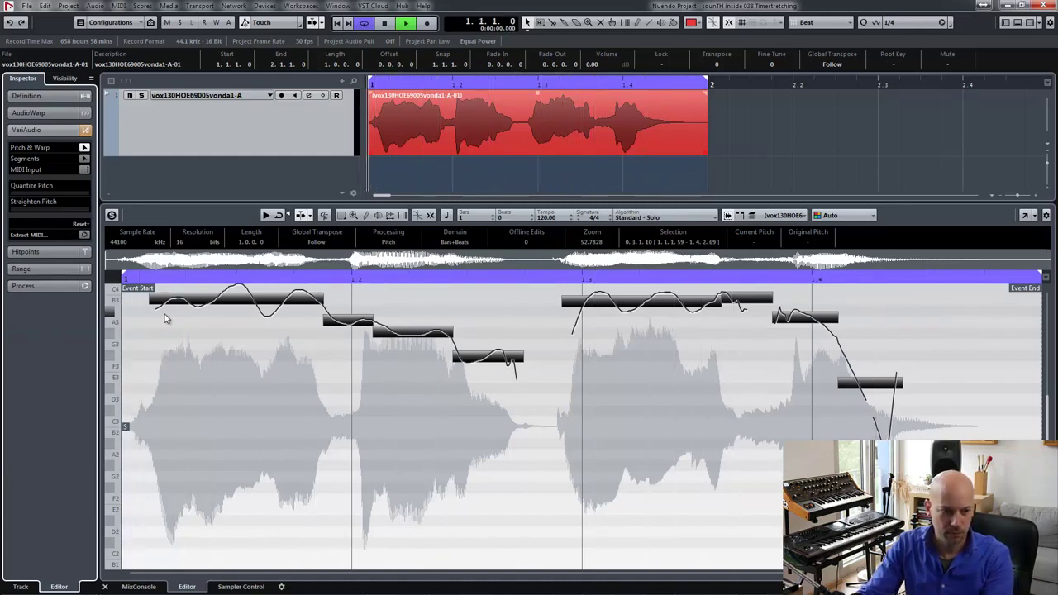
key("Up")
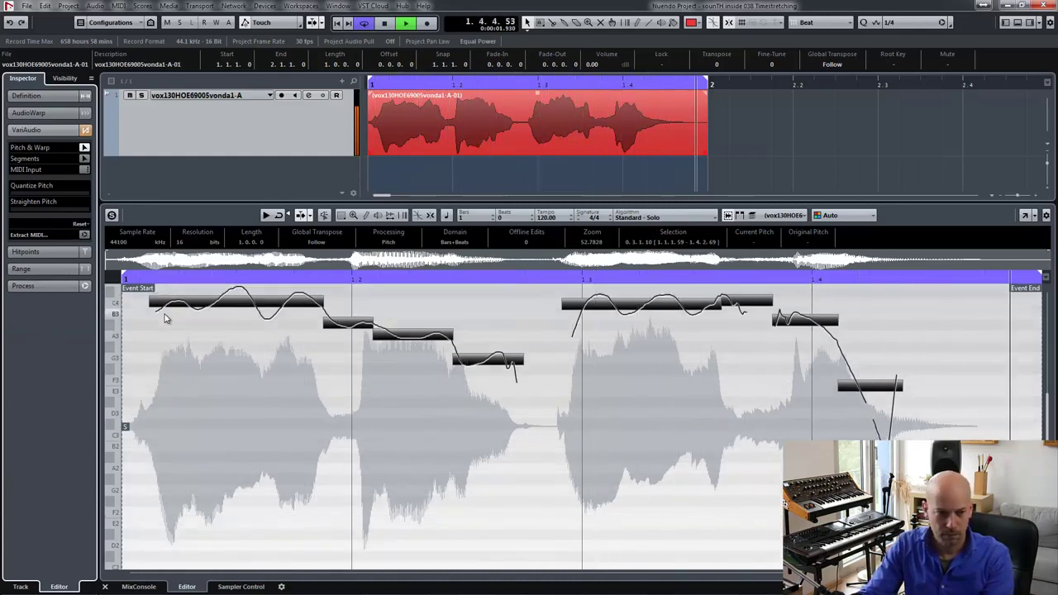
key("Up")
key("Up")
key("Up")
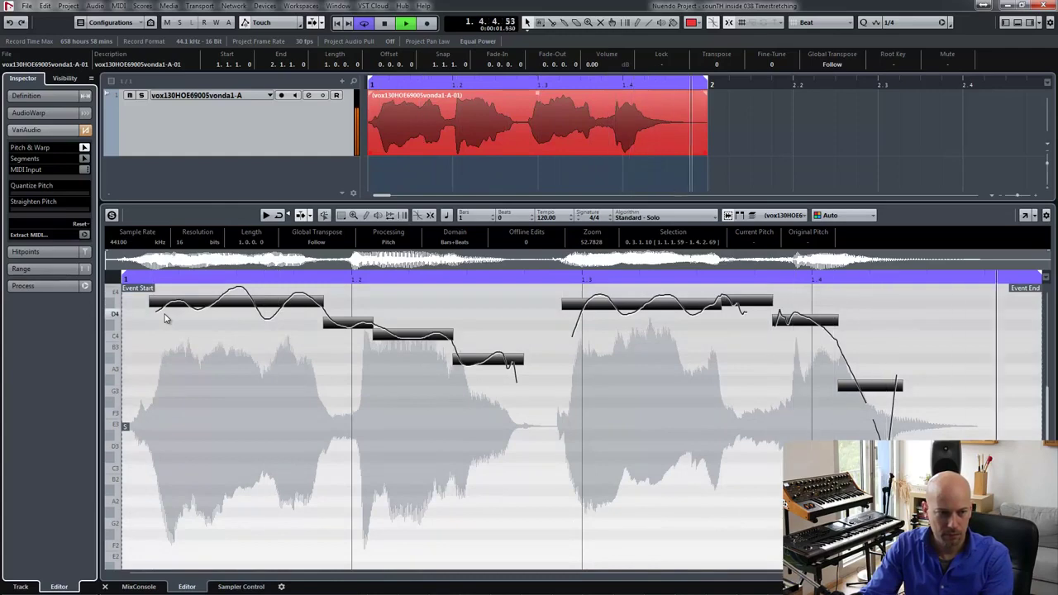
key("Up")
key("Up")
key("Up")
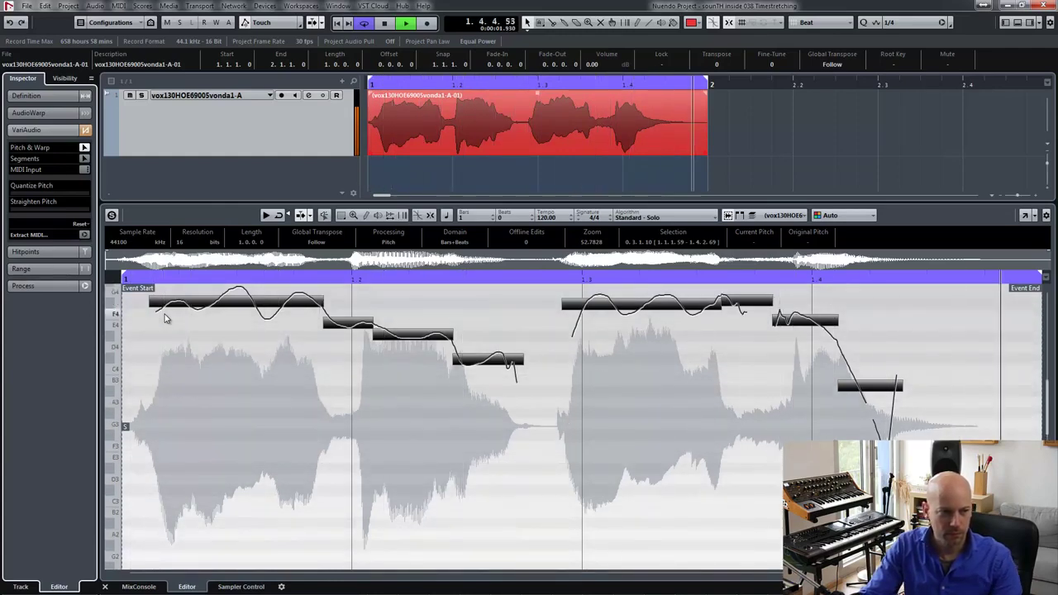
left_click(539, 194)
key("space")
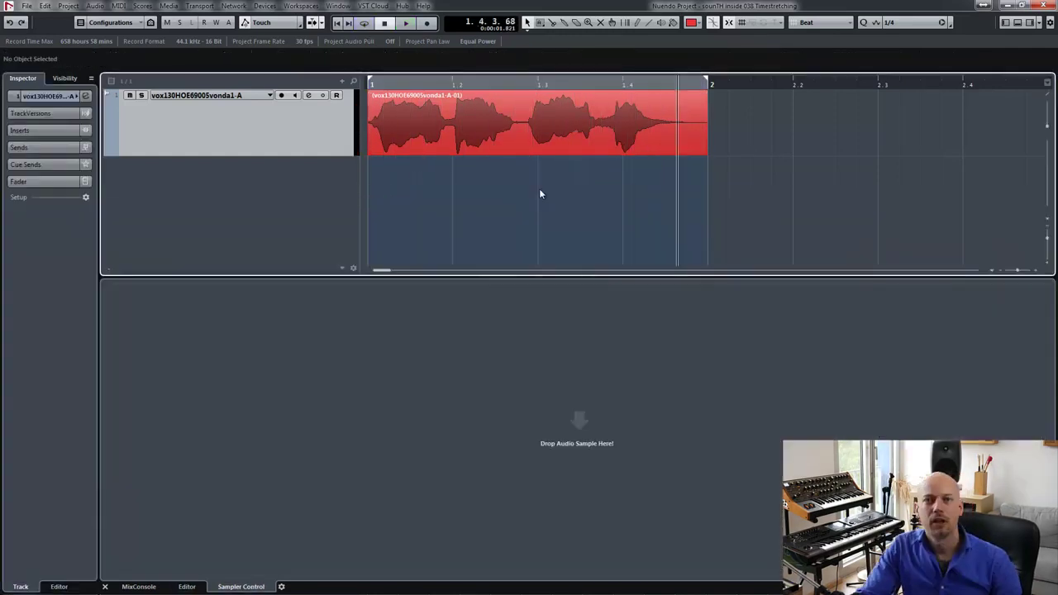
Drag the vocal event into the Sampler Control drop zone to create a sampler track
left_click(548, 132)
left_click_drag(549, 132, 534, 364)
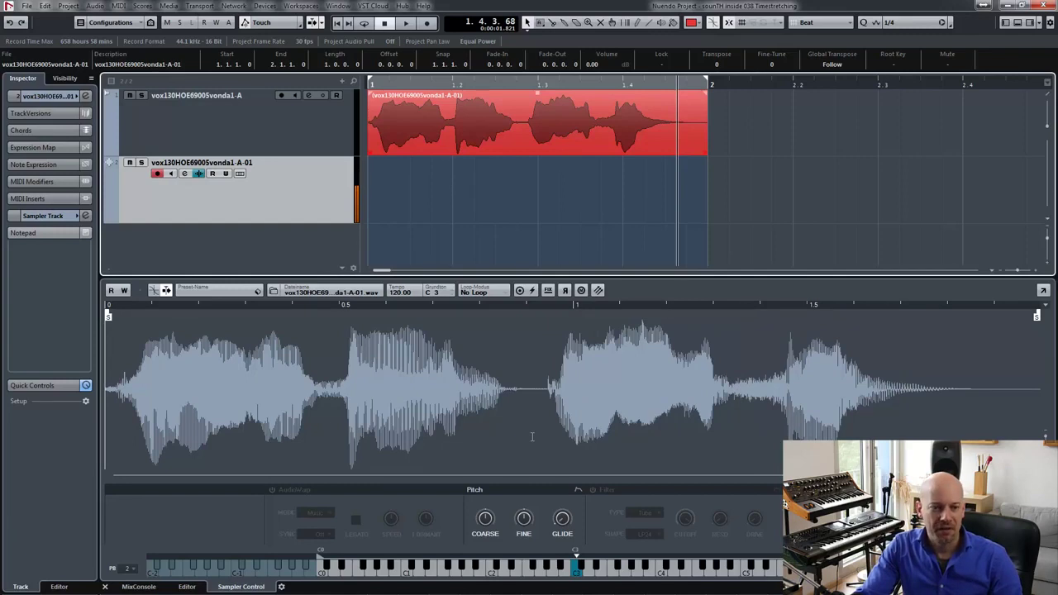
Turn on AudioWarp in Solo mode and drag the Speed knob to 169.4 %
left_click(271, 491)
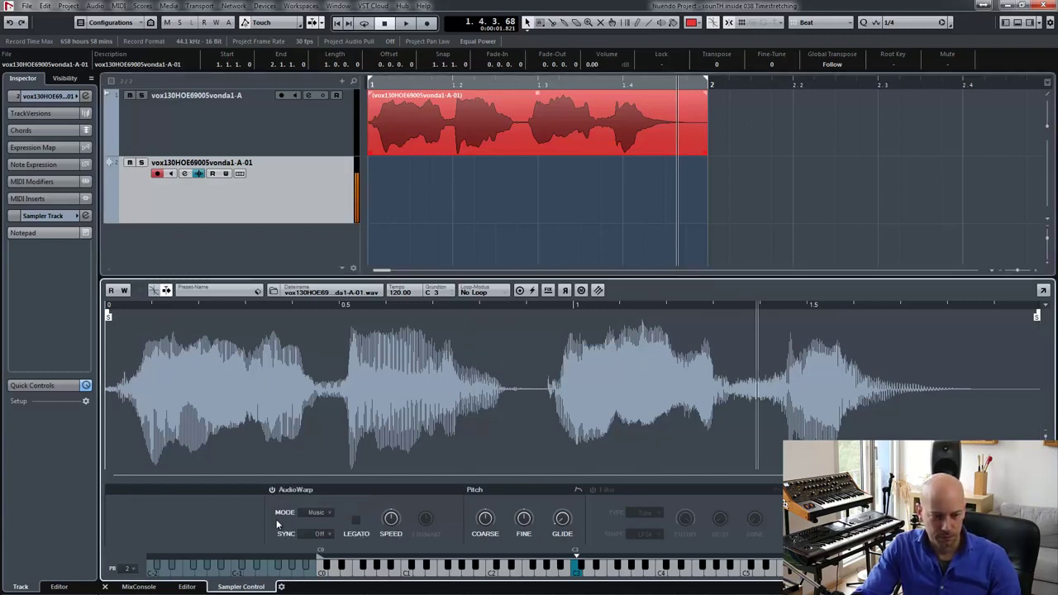
left_click(326, 514)
left_click(324, 537)
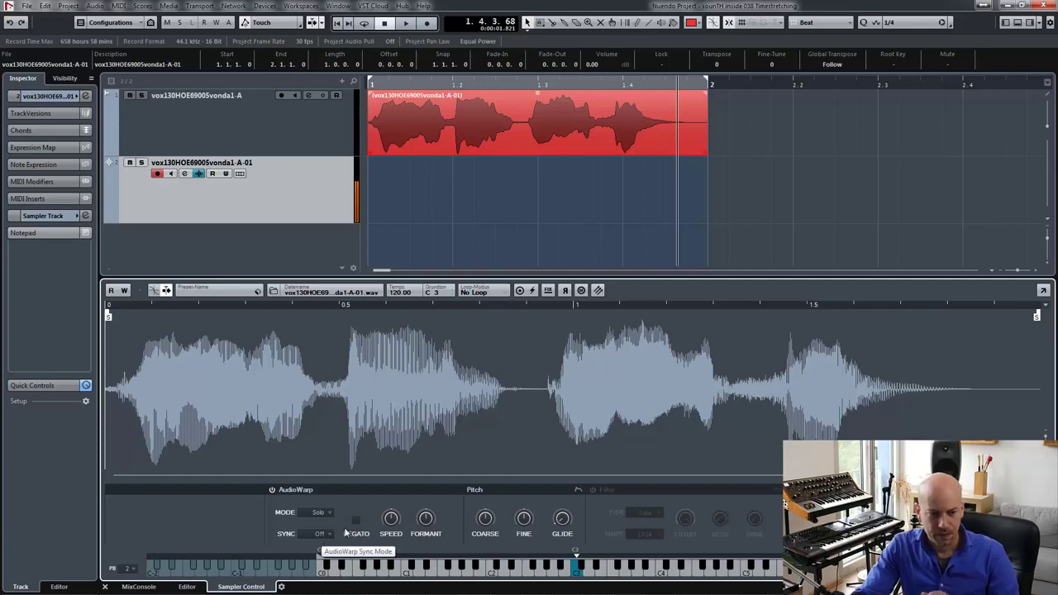
mouse_move(422, 518)
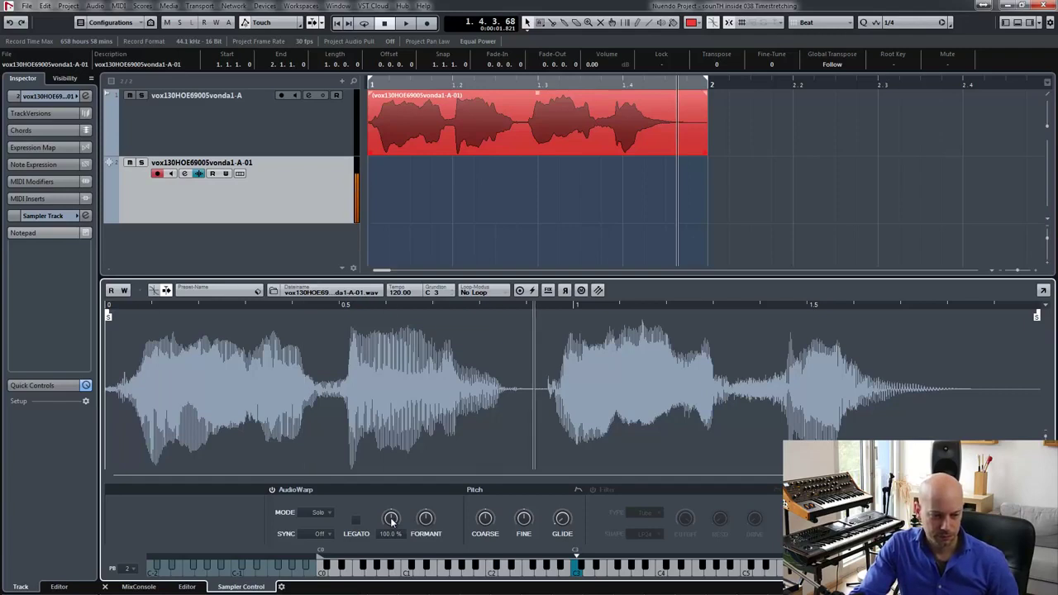
left_click_drag(391, 518, 393, 536)
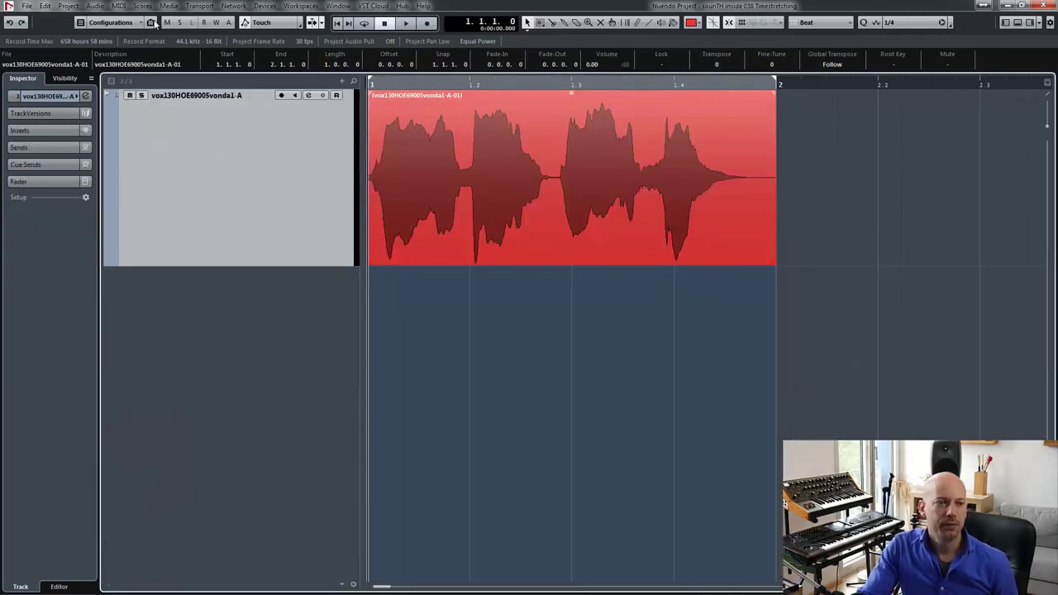
left_click(95, 6)
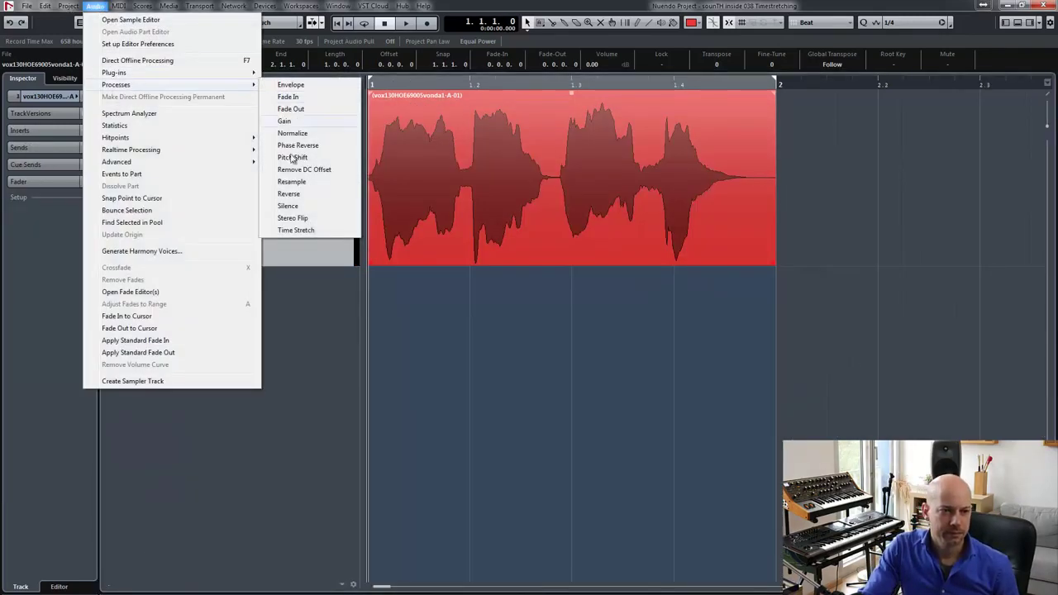
left_click(294, 230)
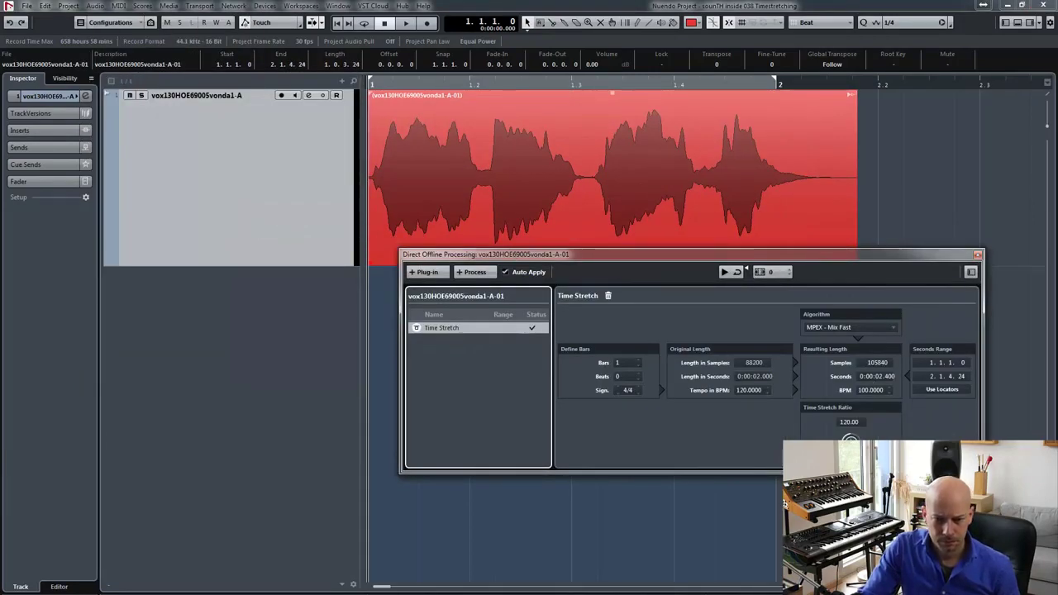
left_click_drag(849, 438, 902, 317)
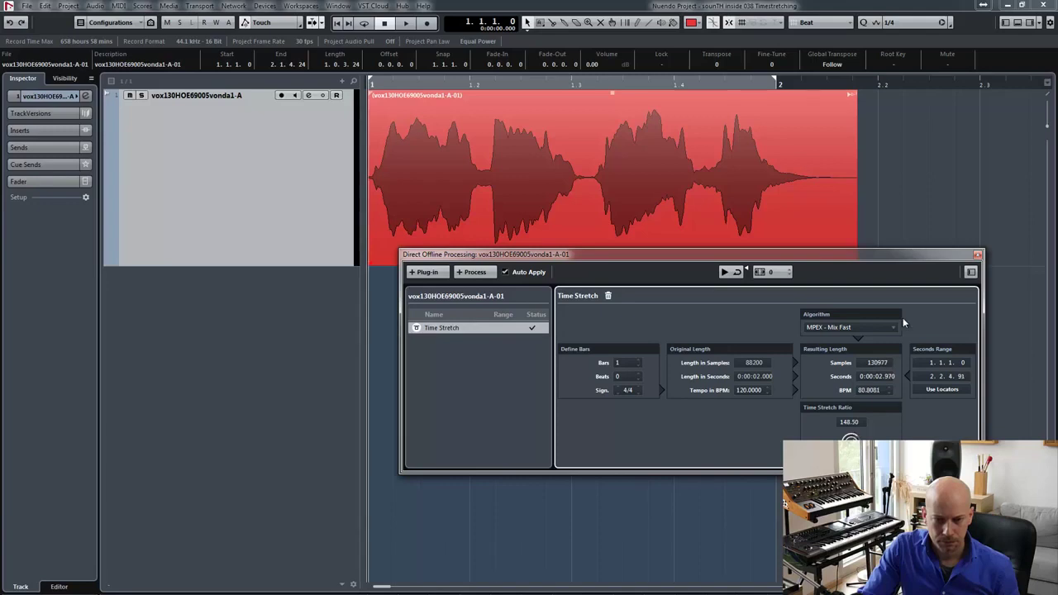
left_click(927, 187)
key("space")
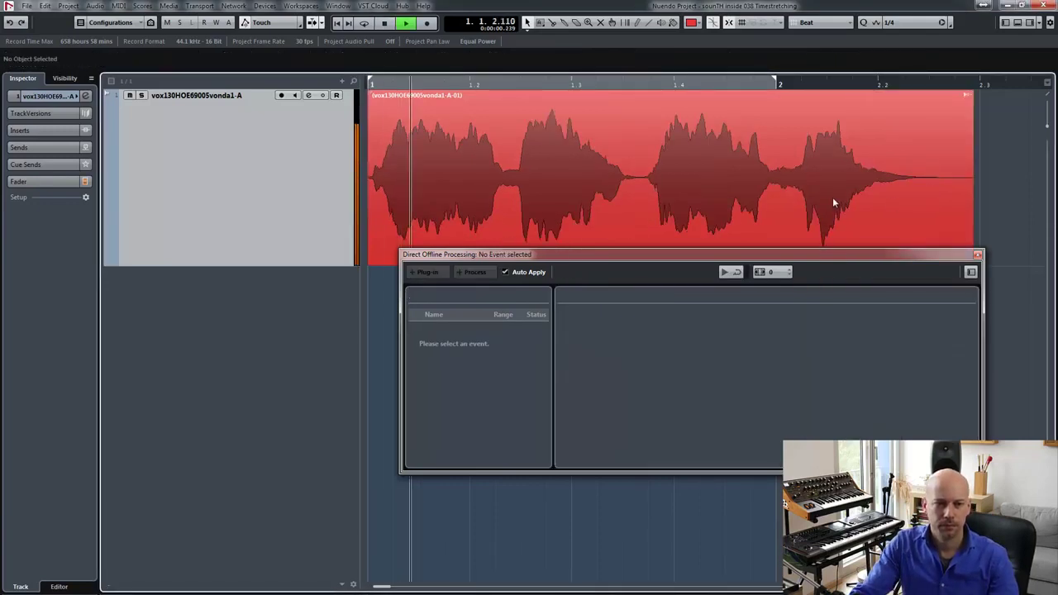
left_click(832, 197)
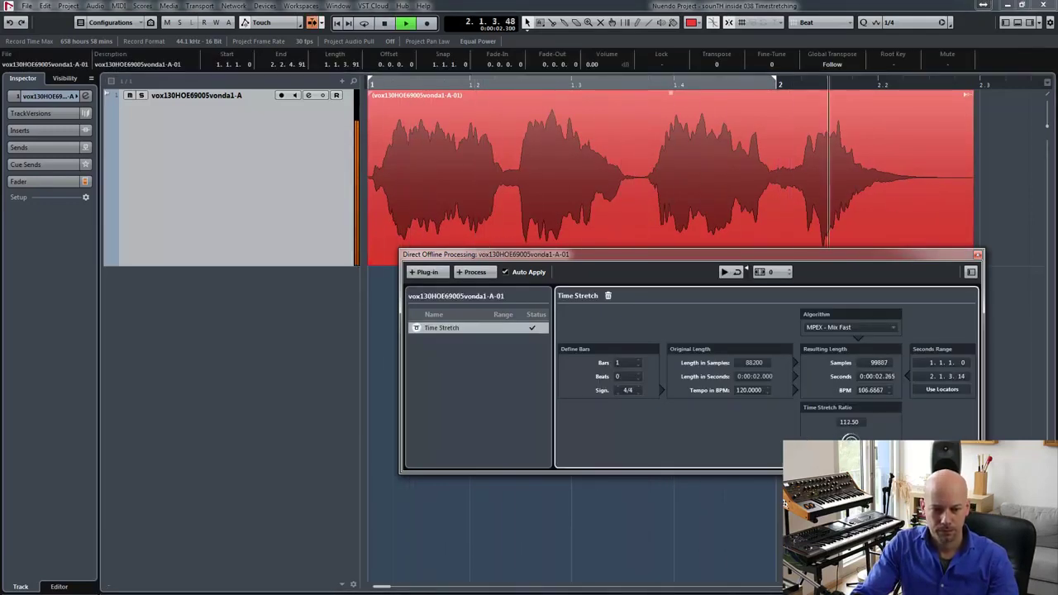
key("ctrl+z")
key("space")
key("space")
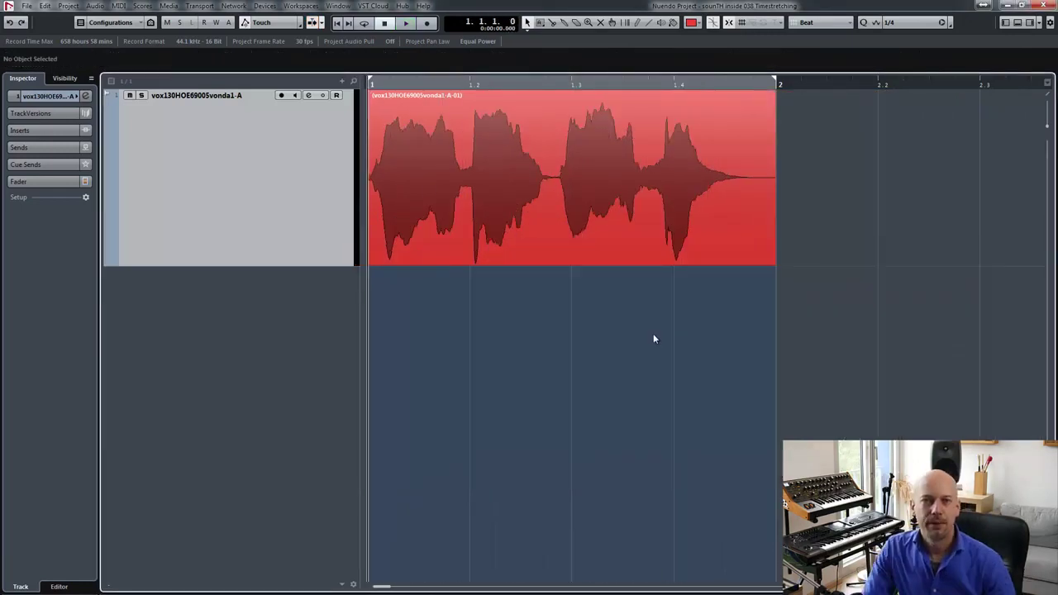
Make sizing apply time stretch, then trial-stretch the event and return its end to bar 2
left_click(527, 23)
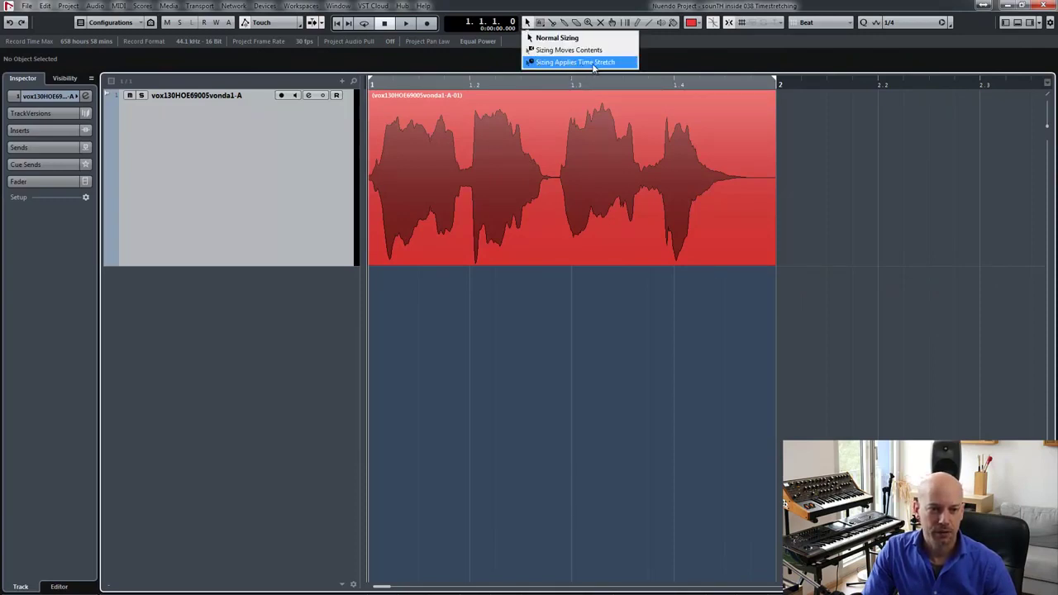
left_click(592, 64)
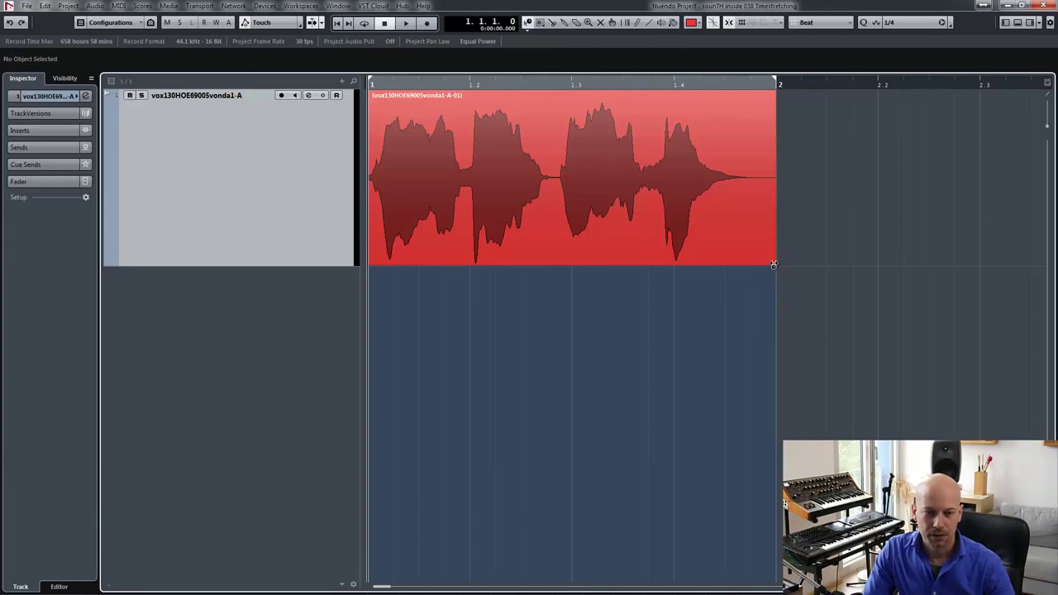
left_click_drag(773, 265, 907, 262)
left_click_drag(828, 257, 804, 250)
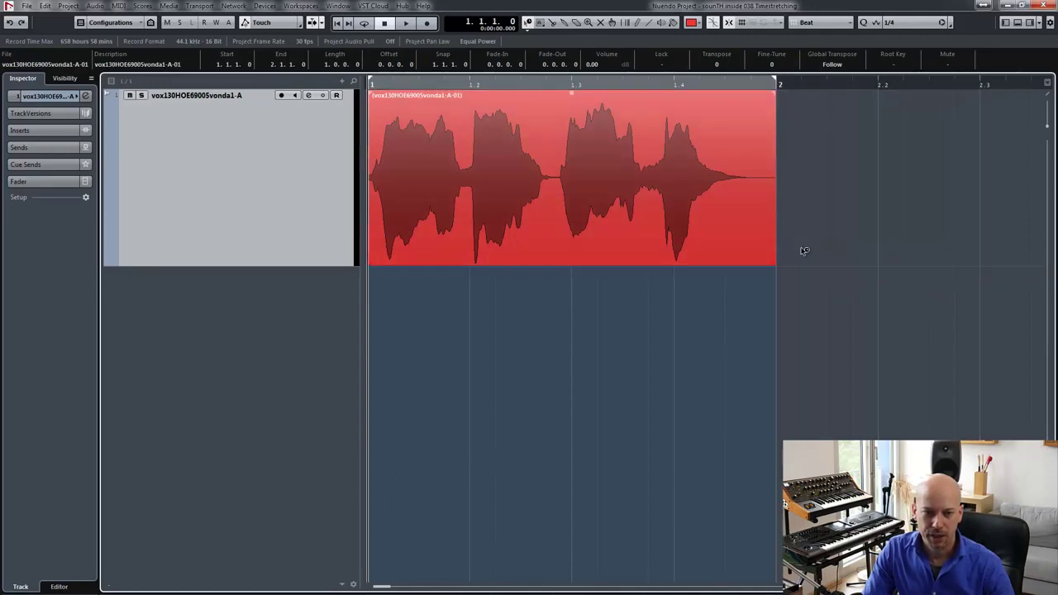
With Snap off, stretch the event, then compress it to end at 1.4.2.57
left_click(728, 23)
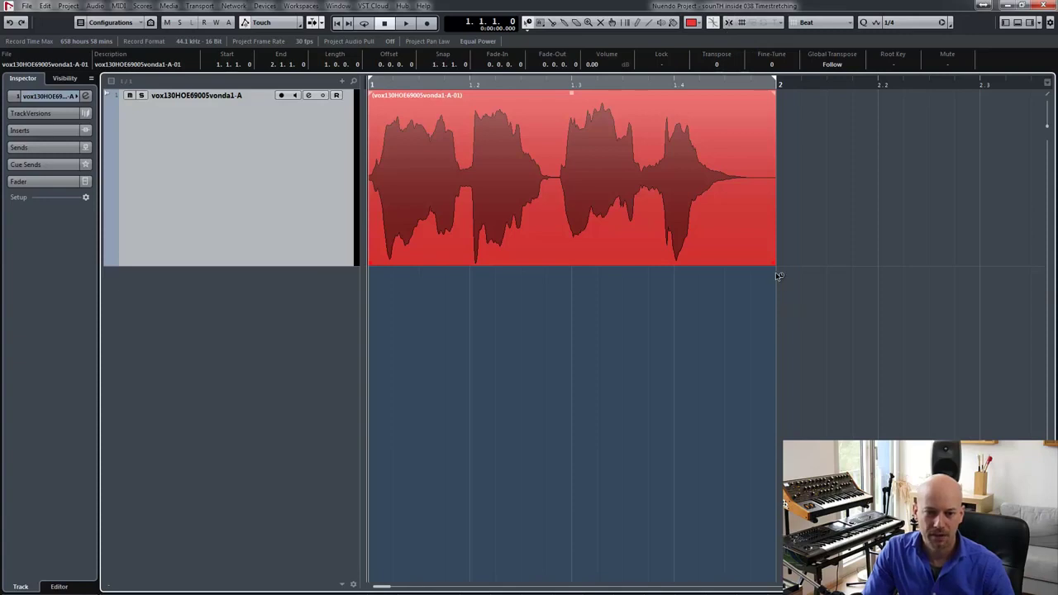
left_click_drag(775, 265, 930, 259)
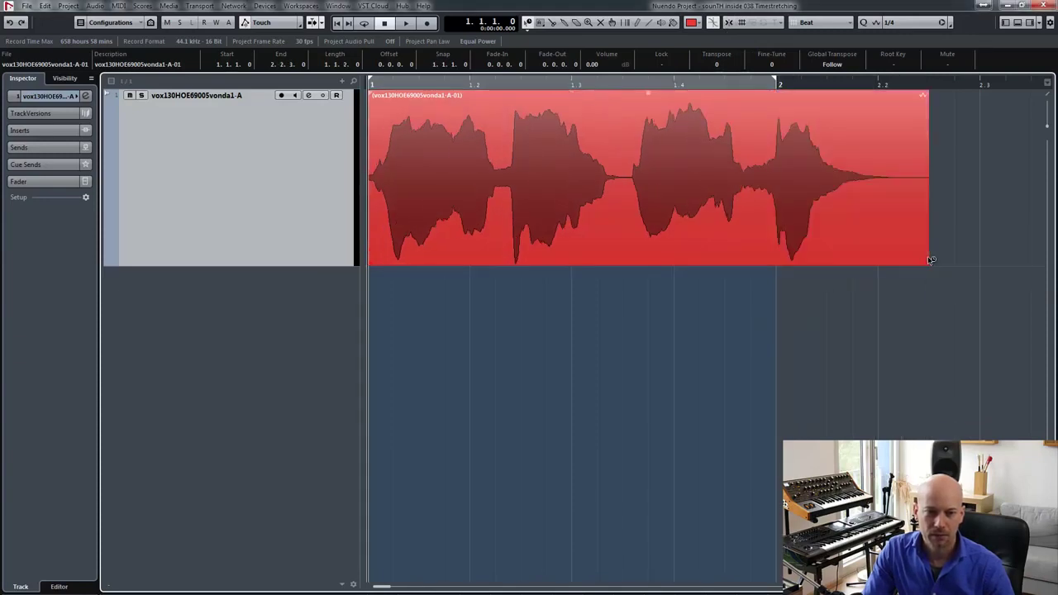
key("space")
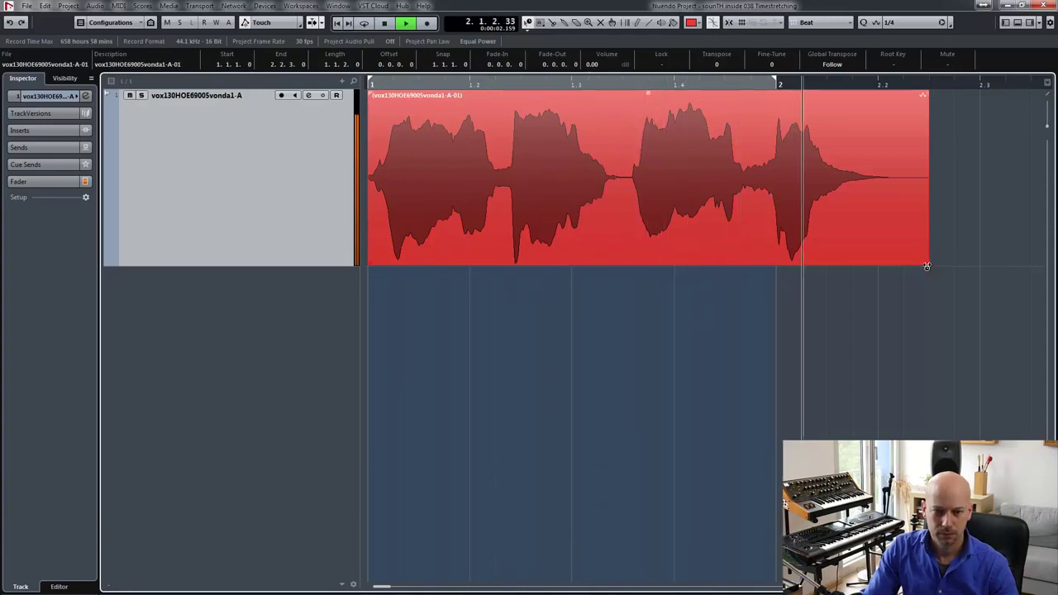
key("3")
left_click_drag(723, 241, 720, 239)
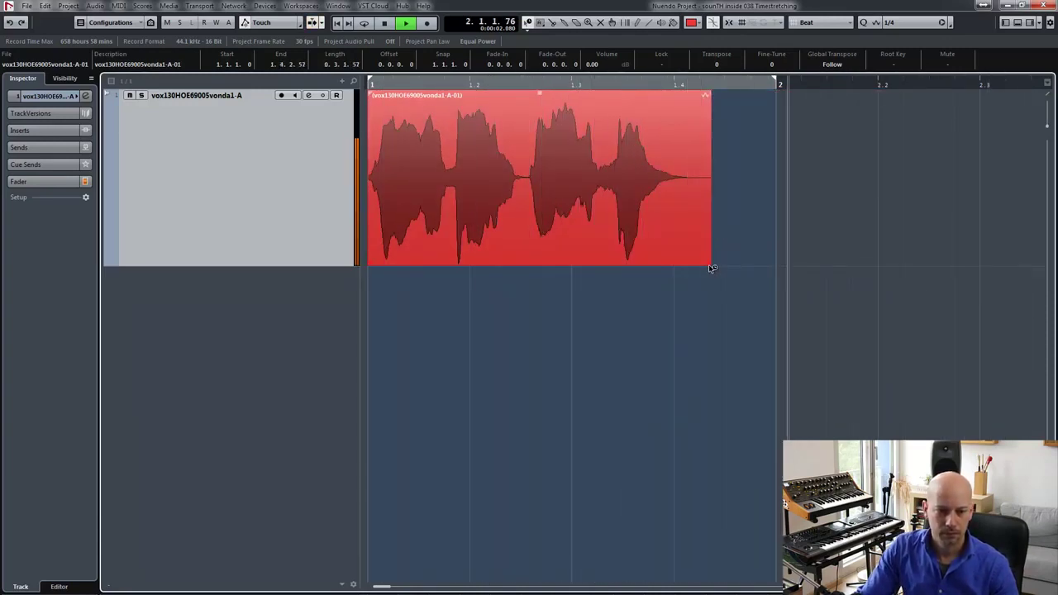
key("space")
key("1")
double_click(695, 241)
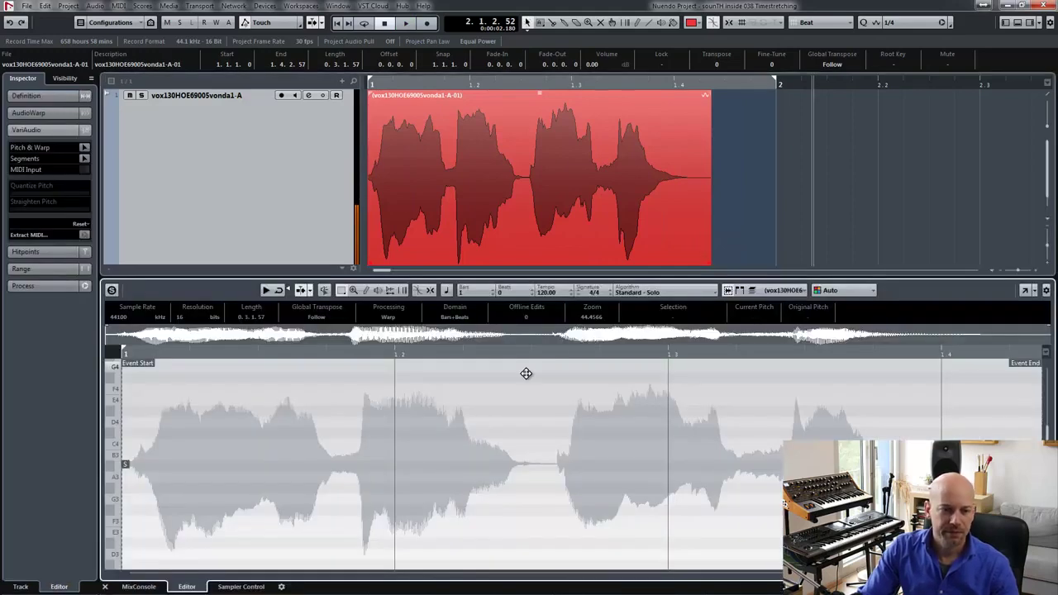
Audition élastique Pro - Time, then set the algorithm to élastique Pro - Tape and play it
left_click(652, 292)
mouse_move(663, 305)
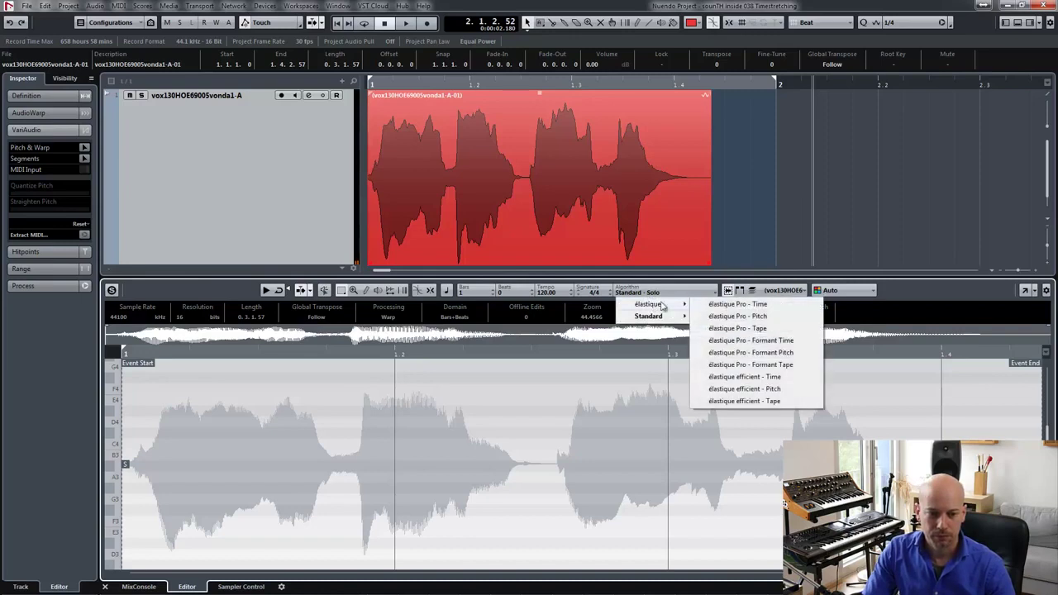
left_click(736, 305)
key("space")
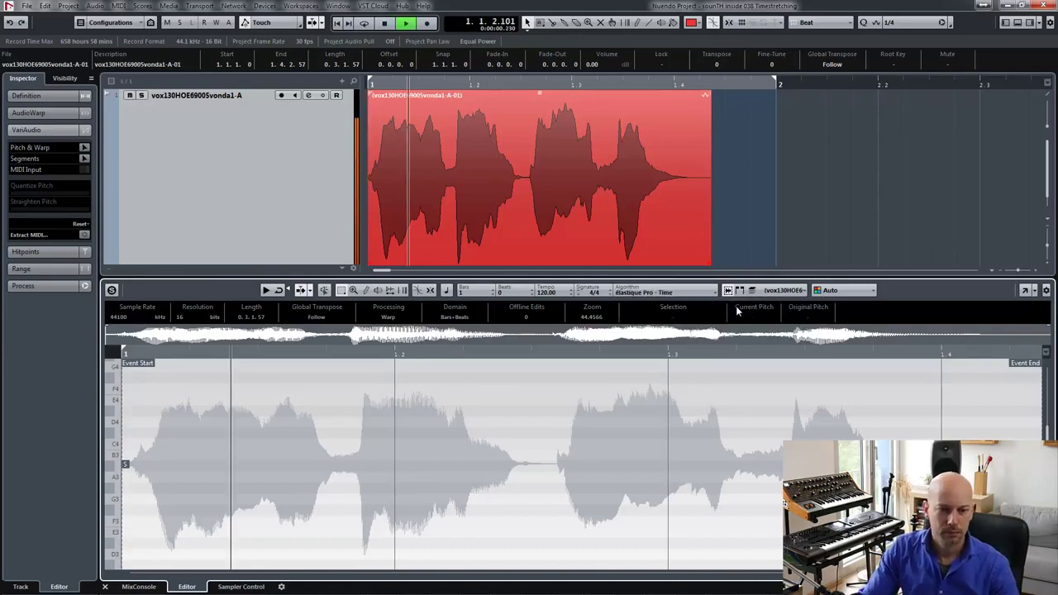
key("space")
left_click(673, 292)
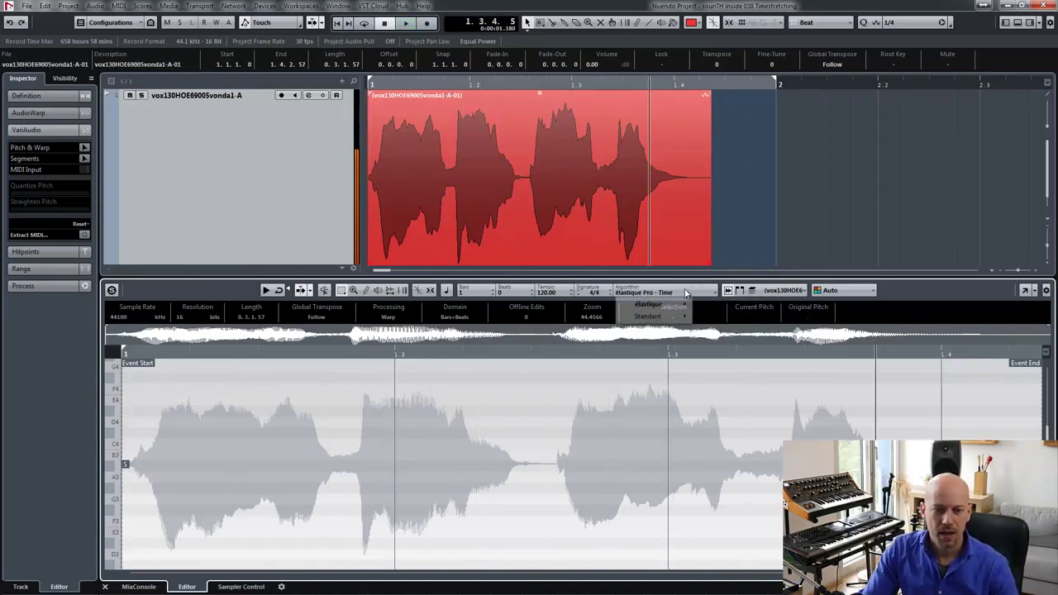
mouse_move(680, 305)
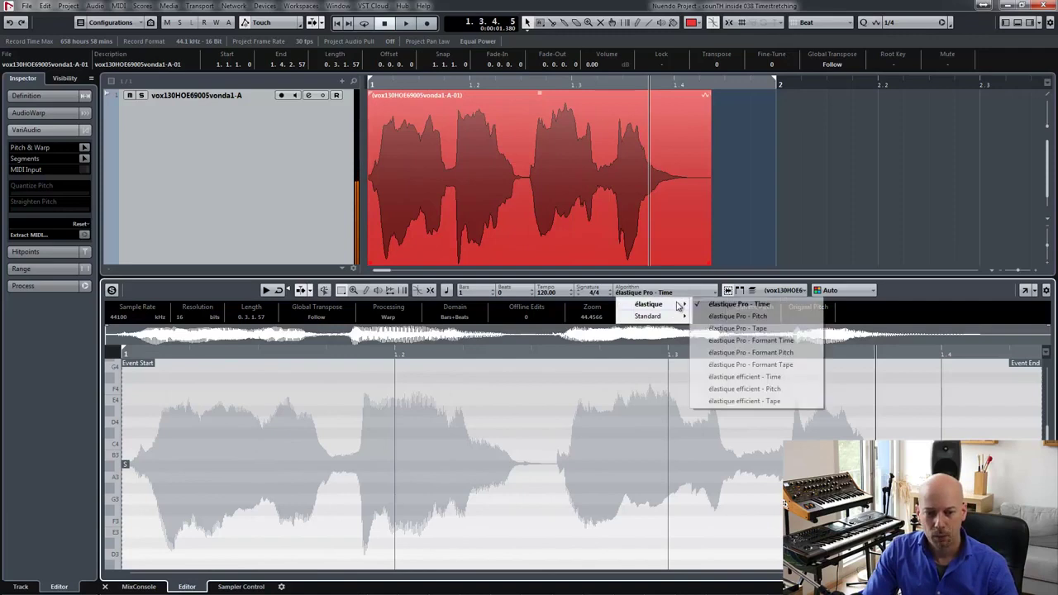
left_click(762, 329)
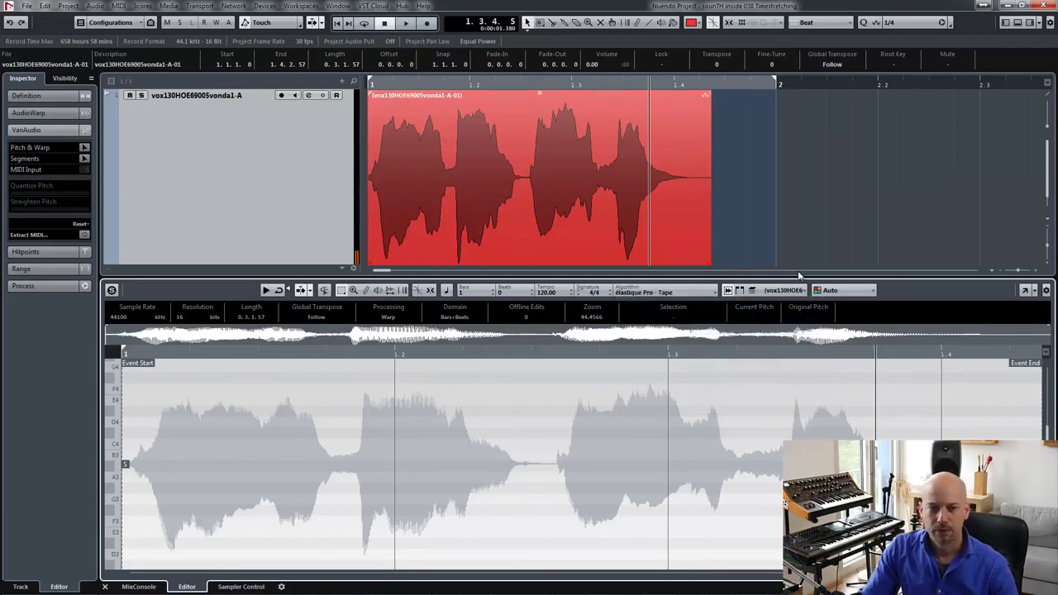
key("space")
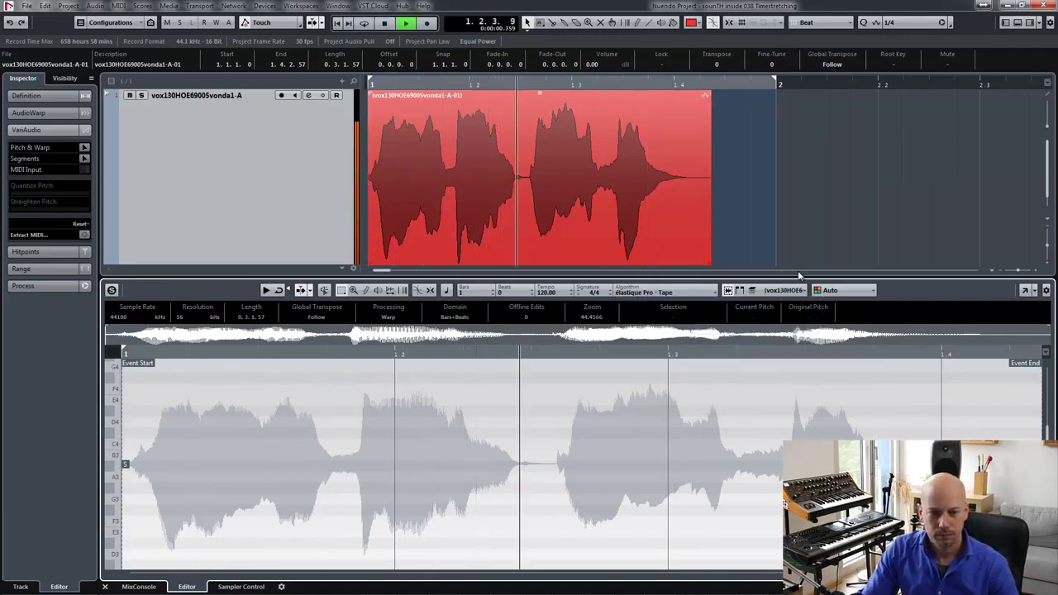
key("space")
Time-stretch the event so it ends past bar 2 and play it back
left_click(715, 263)
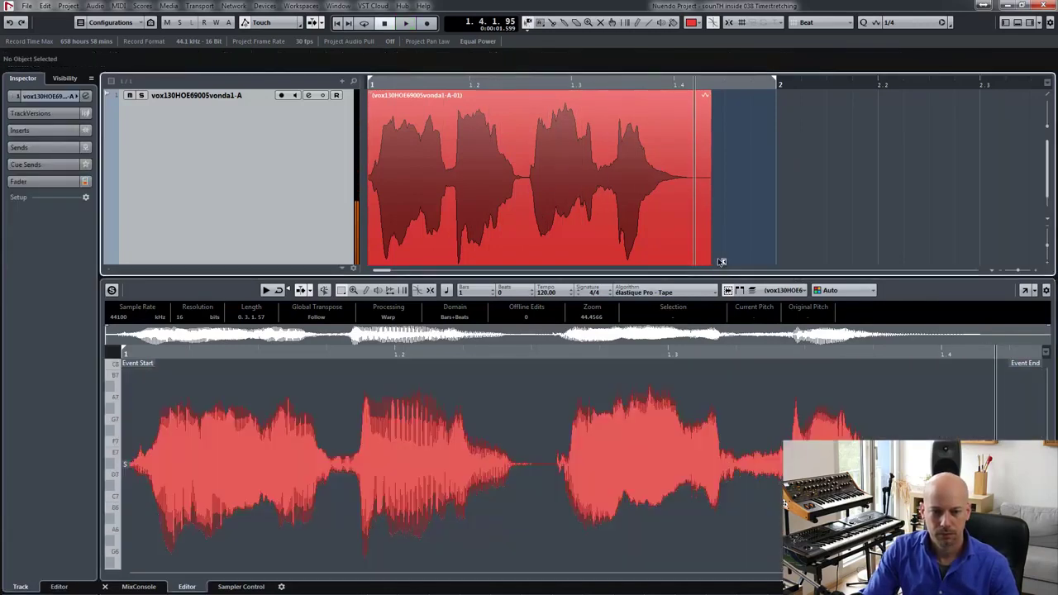
left_click_drag(716, 262, 929, 258)
key("space")
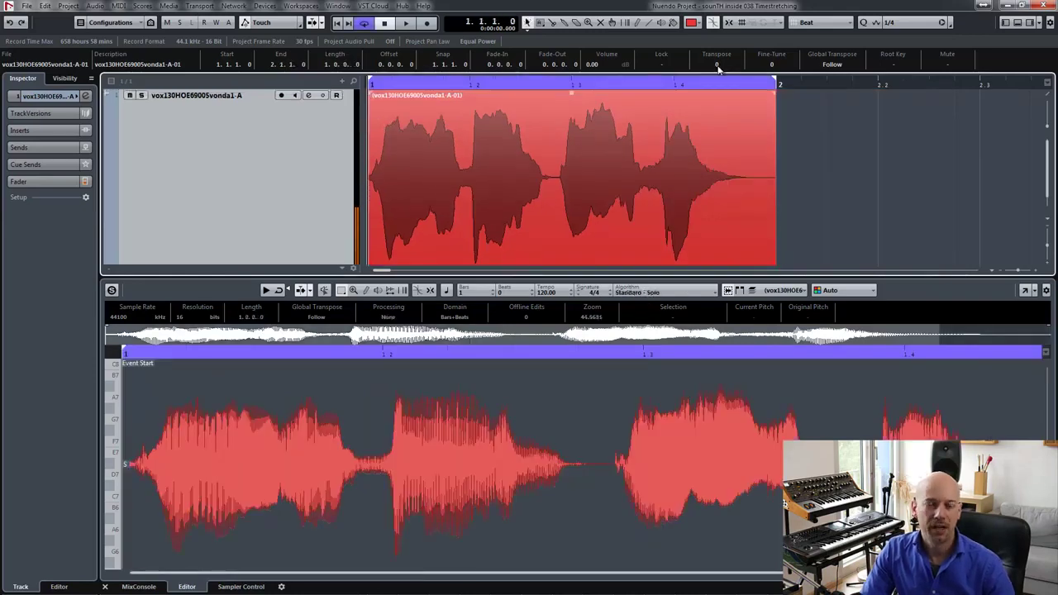
Play the vocal event, then switch its stretch algorithm to élastique Pro - Tape
key("space")
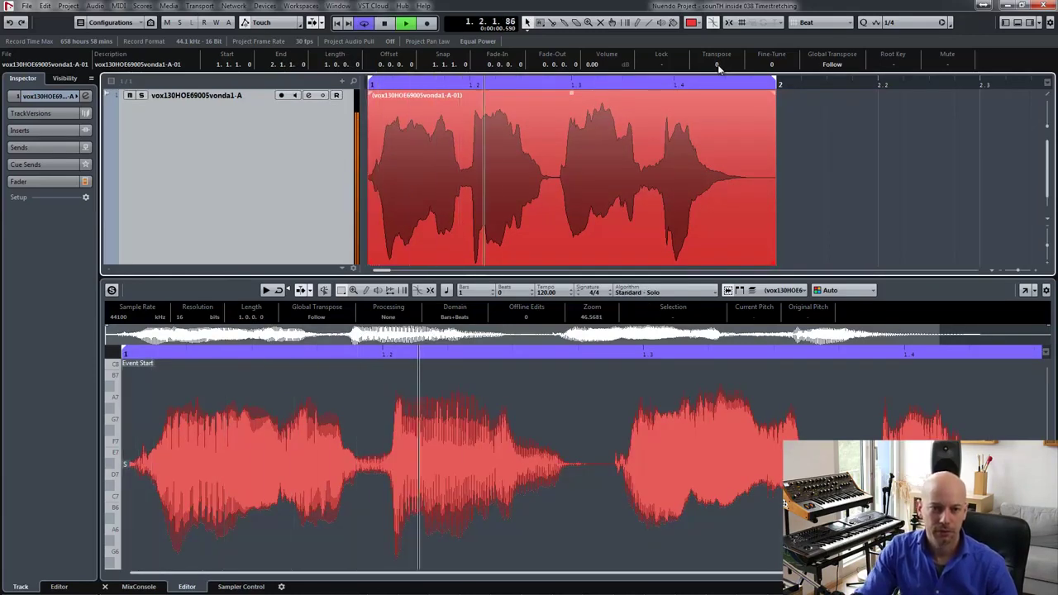
left_click(653, 294)
mouse_move(653, 304)
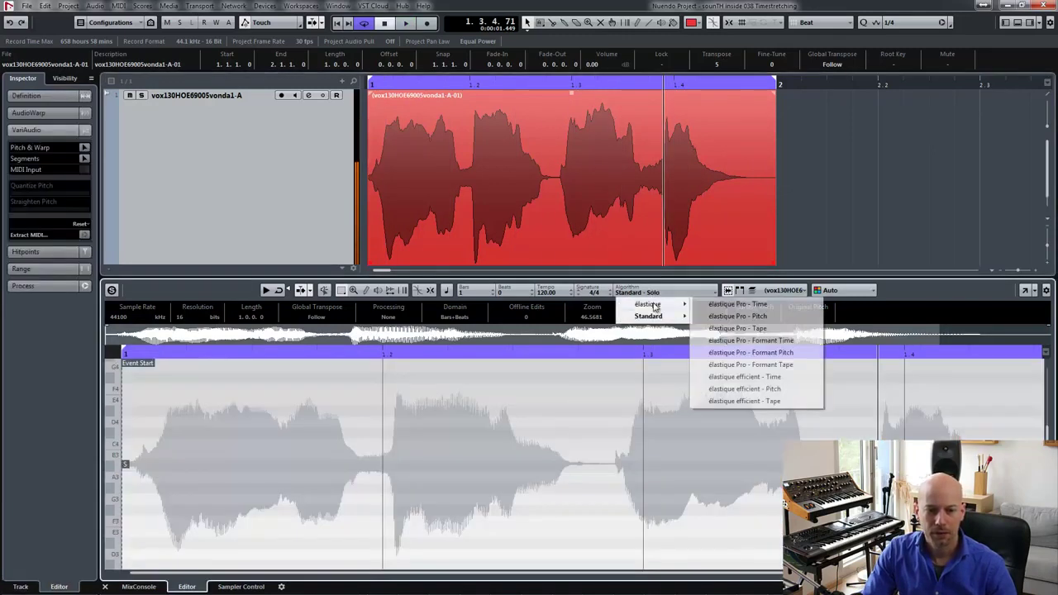
left_click(774, 329)
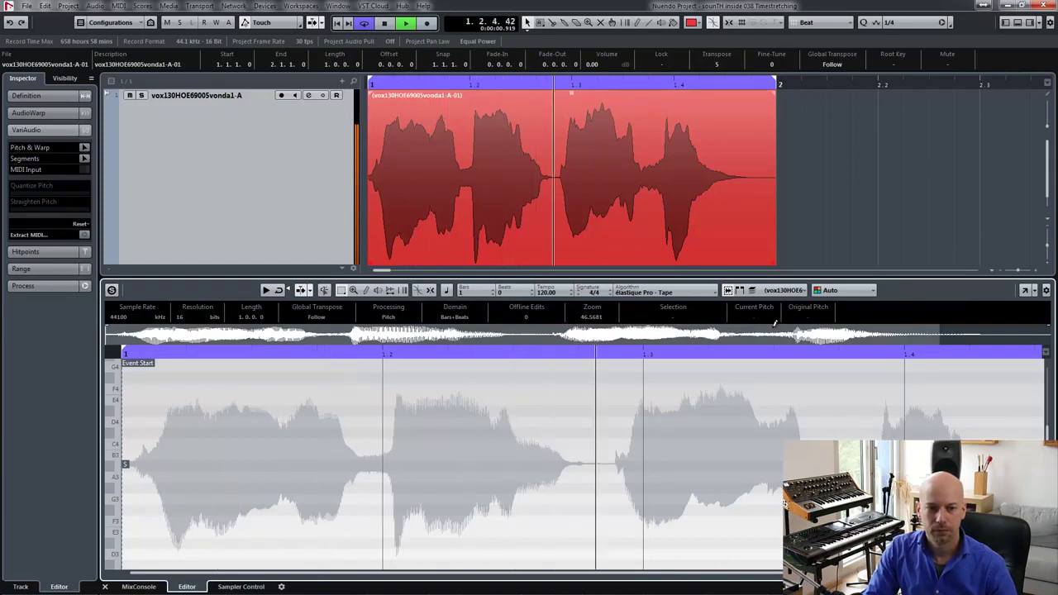
Audition the vocal event transposed to -6, then reset Transpose to 0
left_click(728, 111)
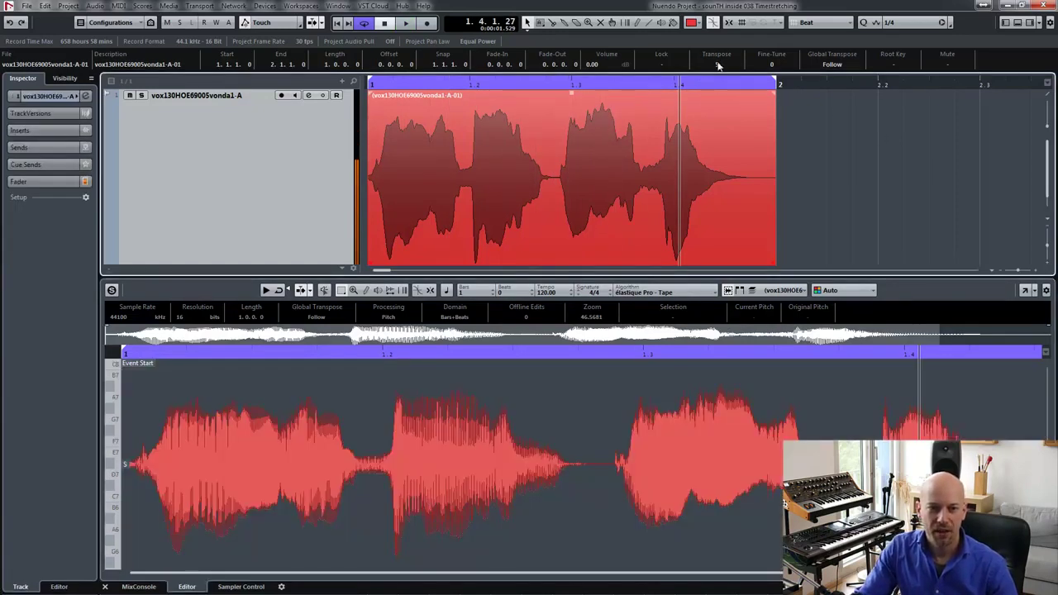
left_click_drag(715, 64, 717, 80)
key("space")
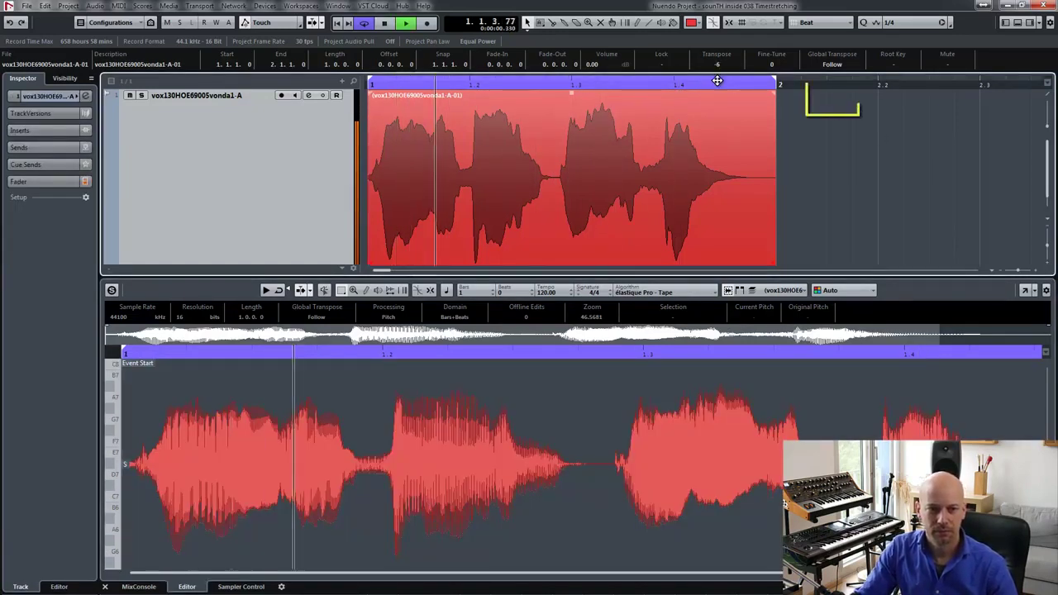
key("space")
double_click(726, 66)
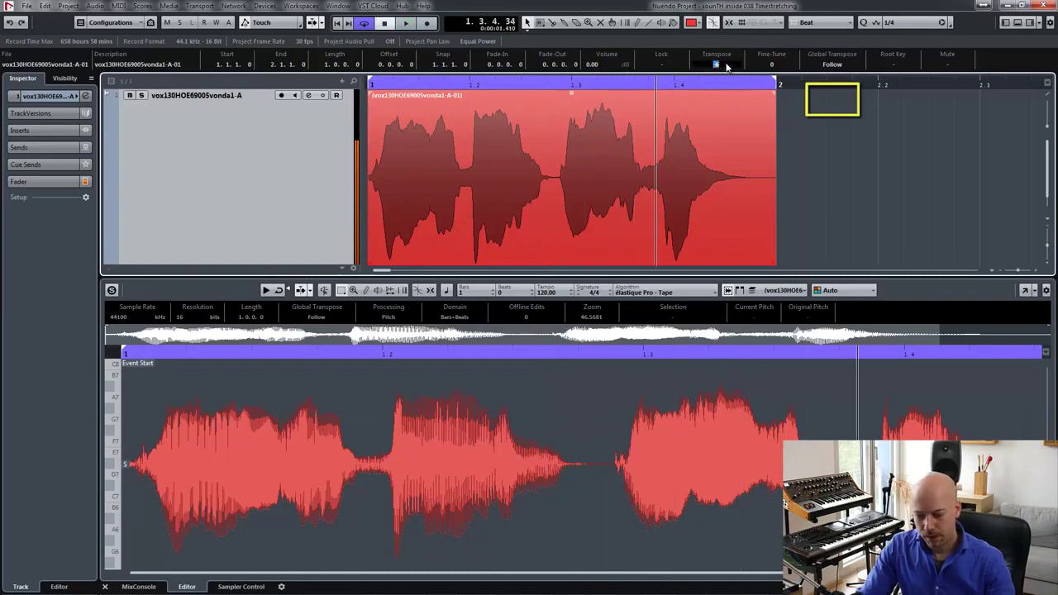
type("0")
key("Return")
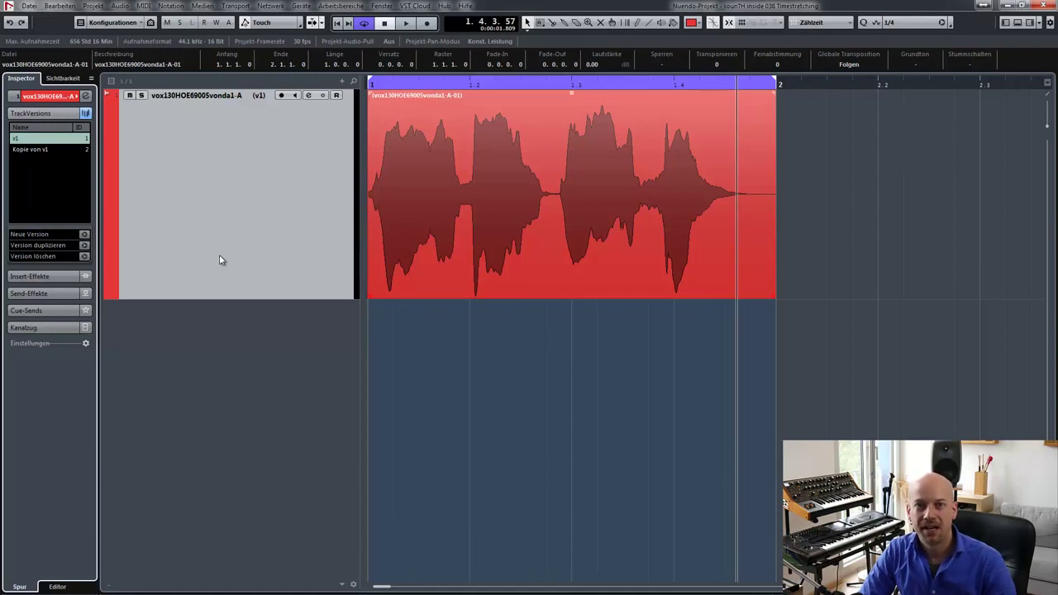
During playback, alternate between track versions Kopie von v1 and v1, ending on v1
left_click(34, 150)
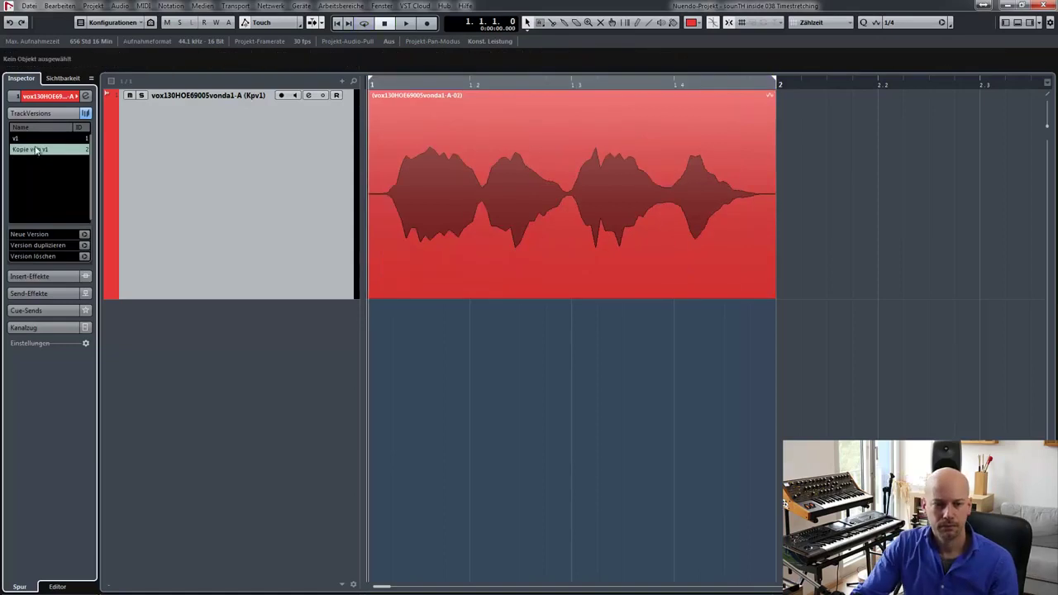
key("space")
left_click(45, 140)
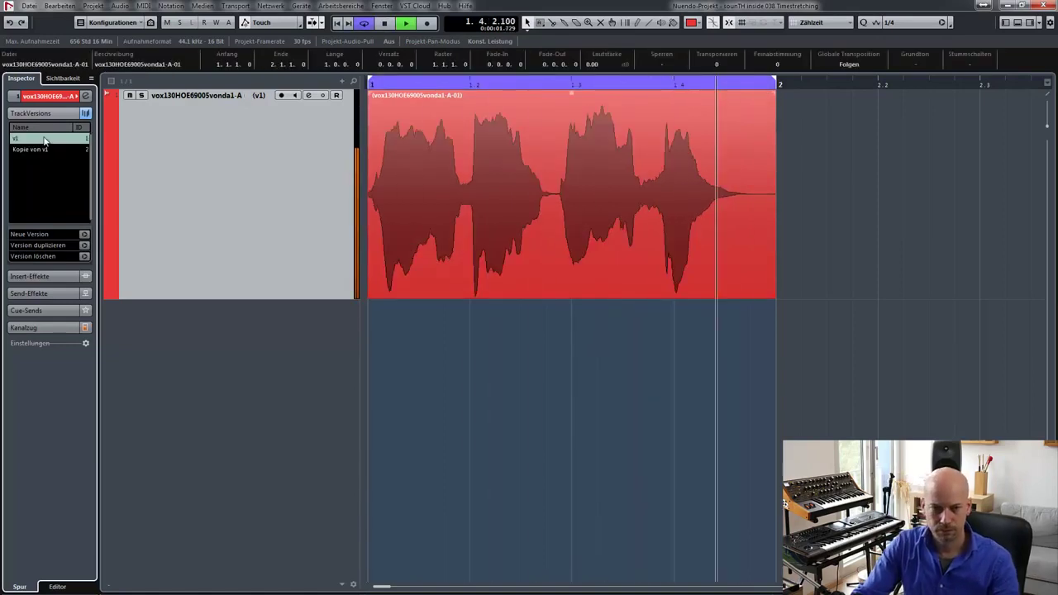
left_click(34, 150)
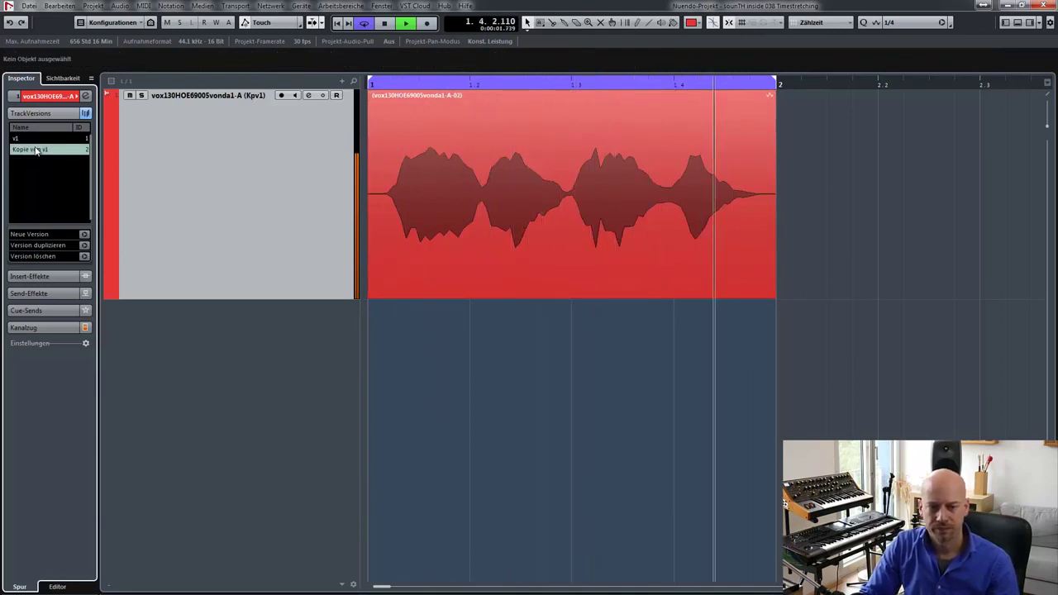
left_click(33, 139)
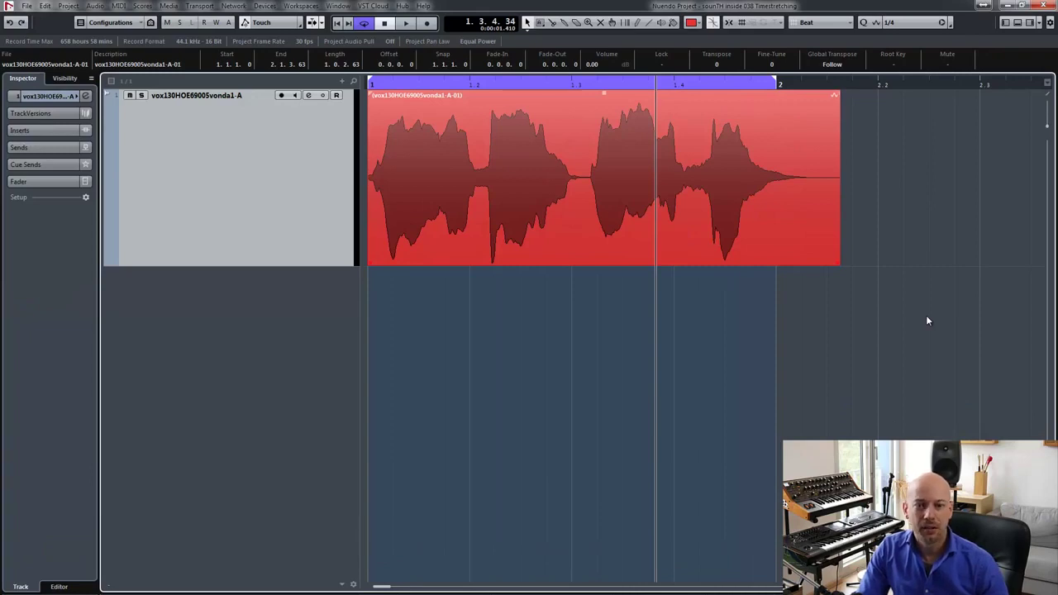
Return the cursor to the start and duplicate the current track version
key("Home")
left_click(634, 377)
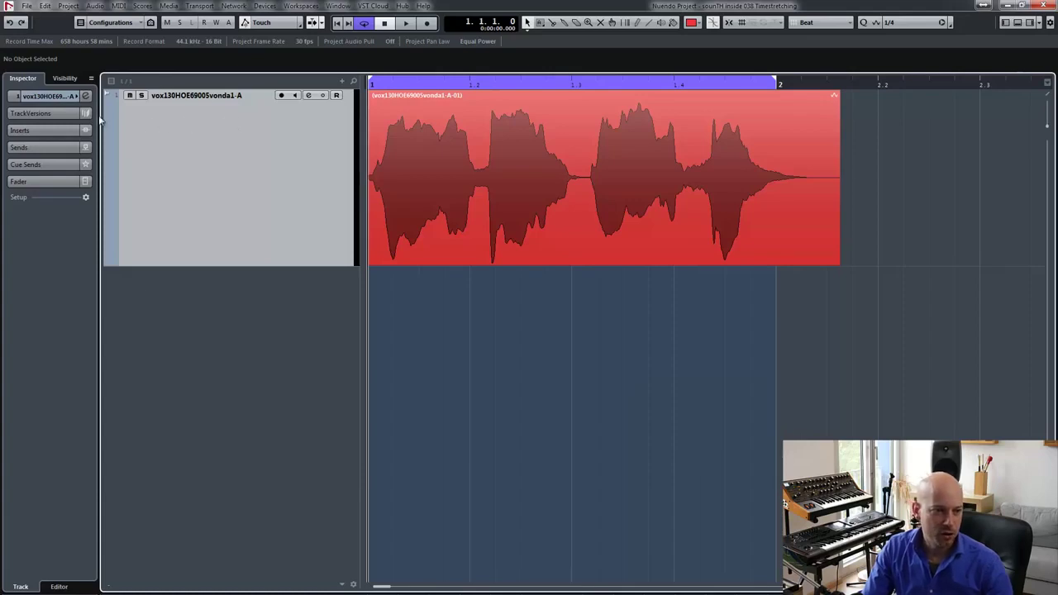
left_click(58, 114)
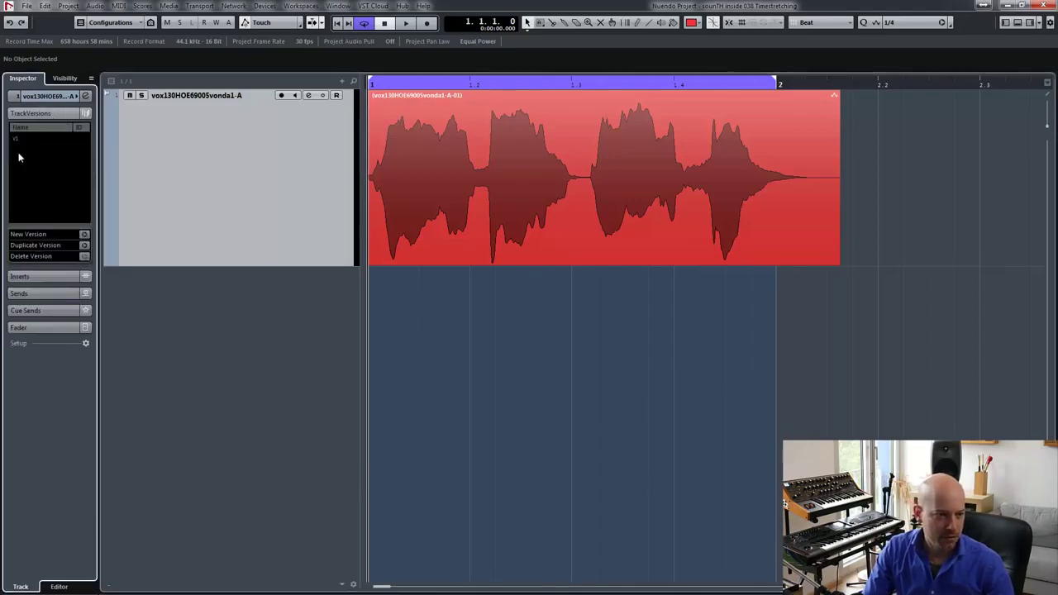
left_click(84, 246)
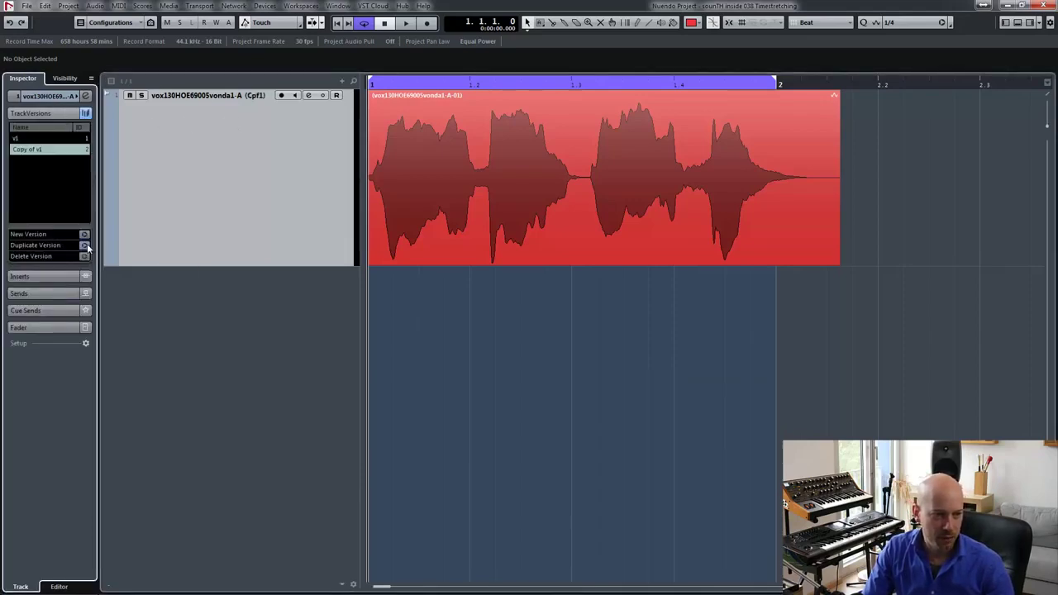
Rename v1 to Online and Copy of v1 to Offline, leaving Offline active
double_click(25, 140)
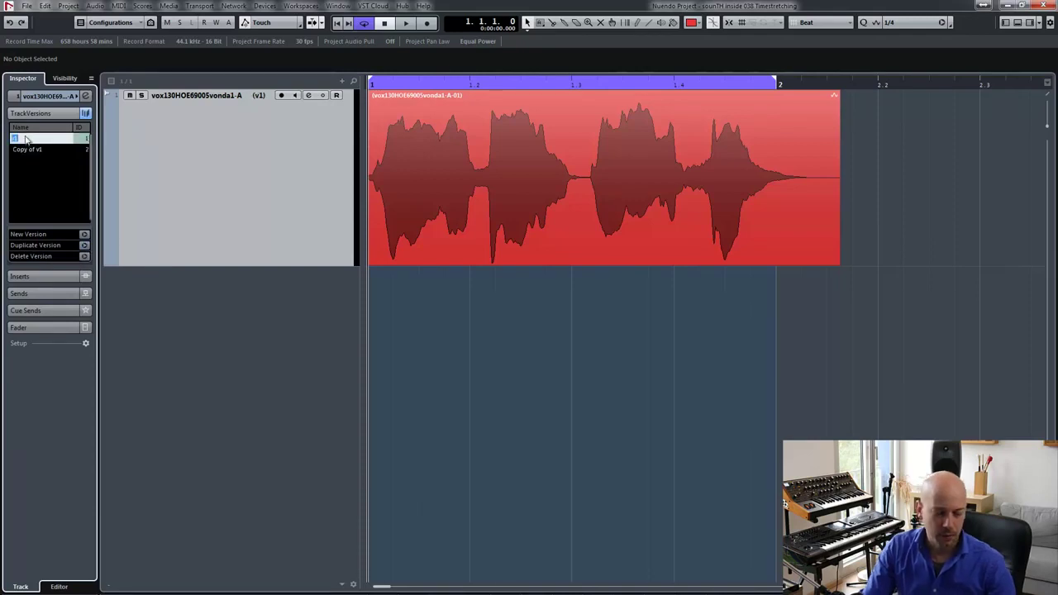
type("Orig")
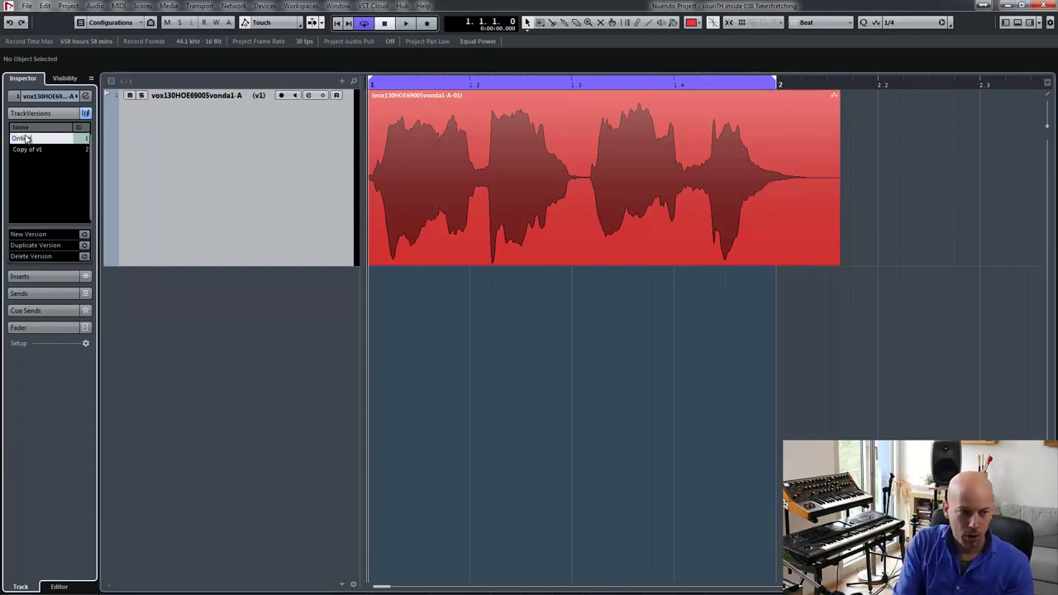
key("Return")
left_click(23, 150)
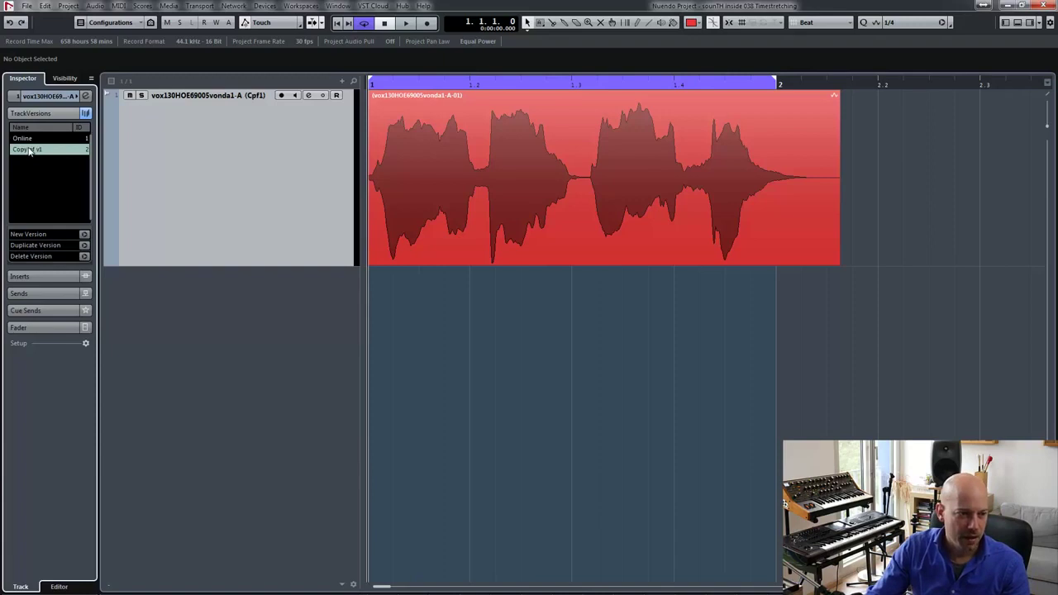
double_click(29, 150)
type("Off")
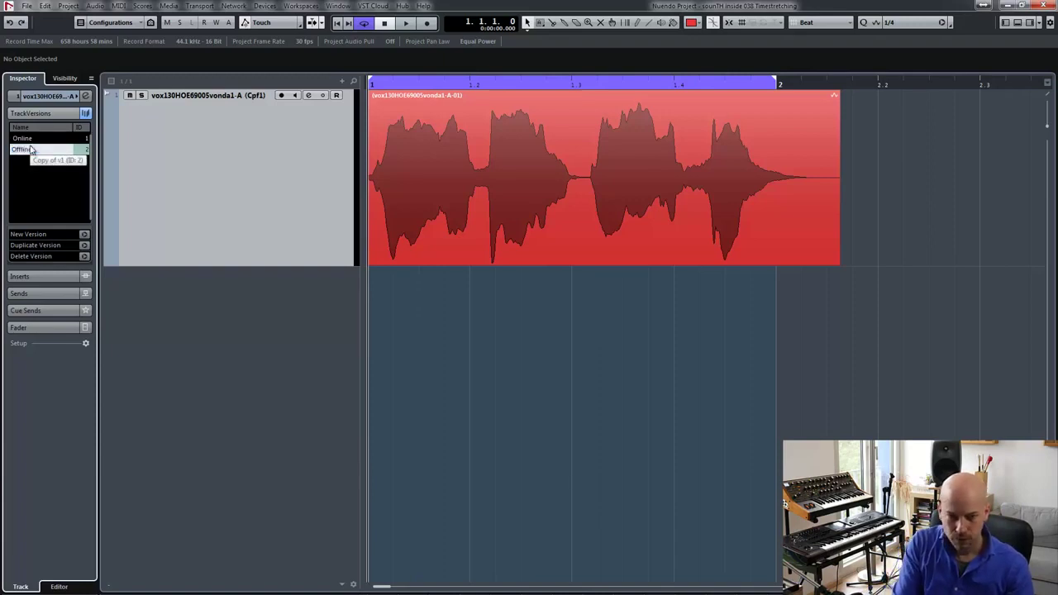
type("line")
key("Return")
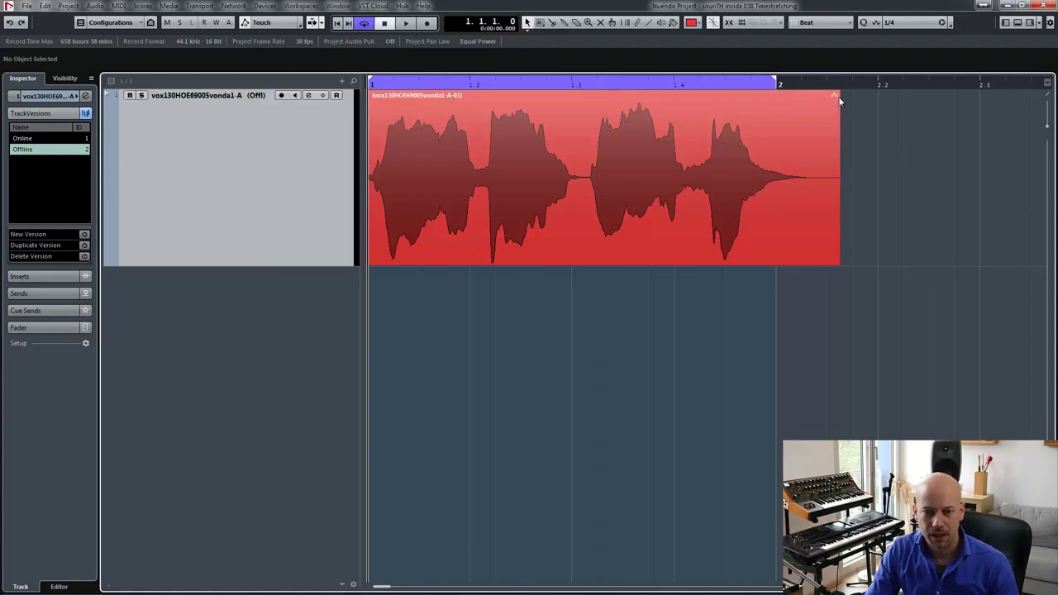
left_click(656, 137)
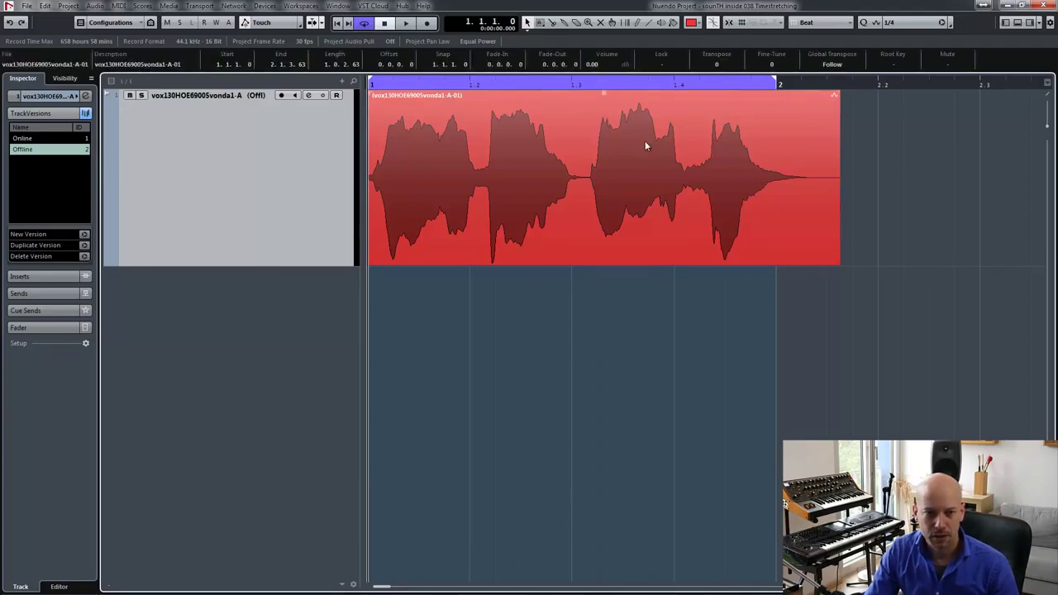
Bounce the selected vocal event and replace the original with the bounced A-02 event
right_click(629, 145)
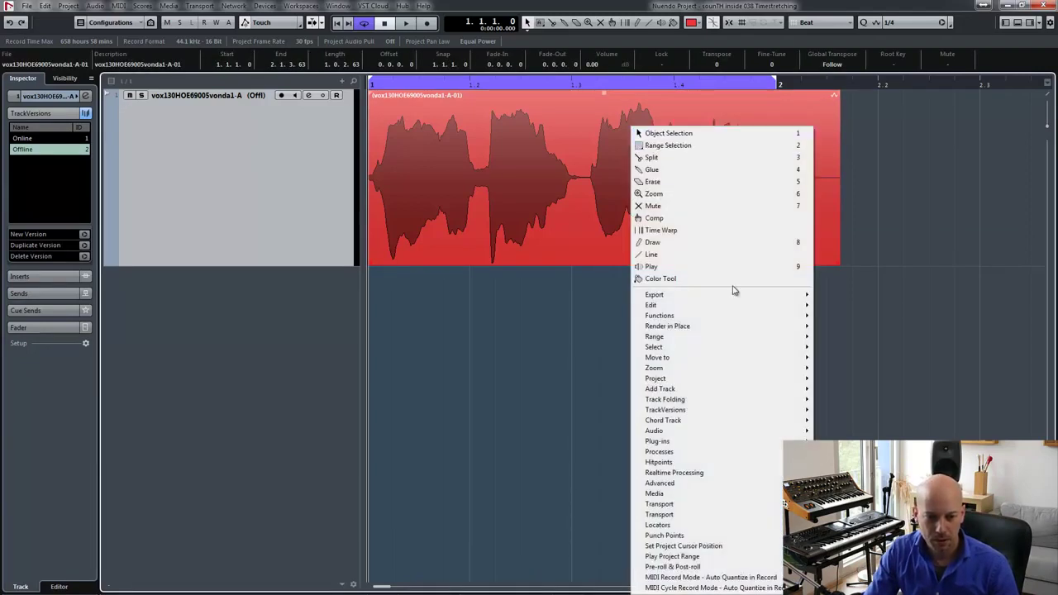
mouse_move(775, 435)
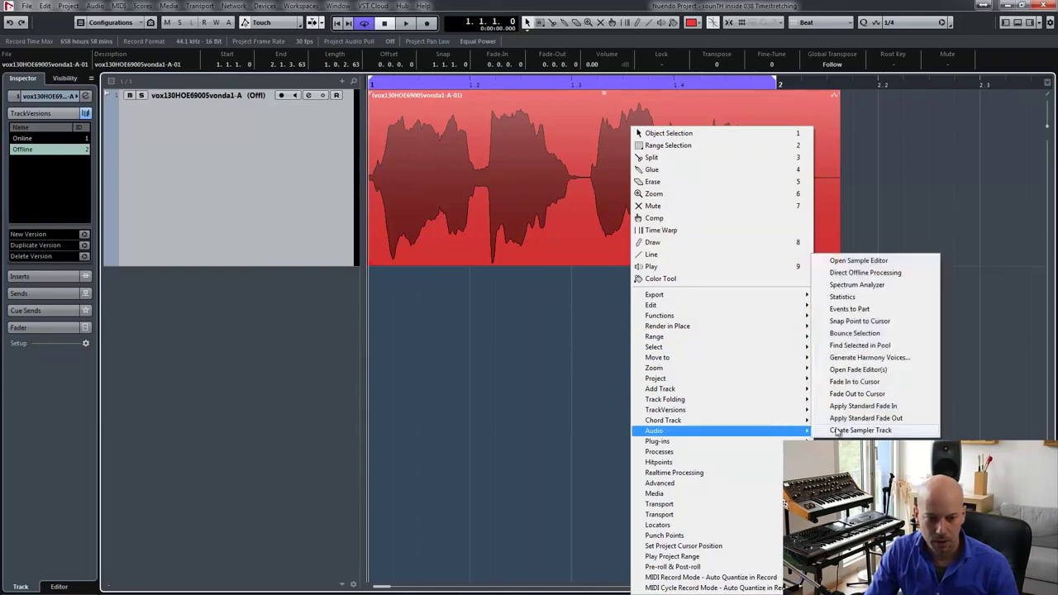
left_click(859, 333)
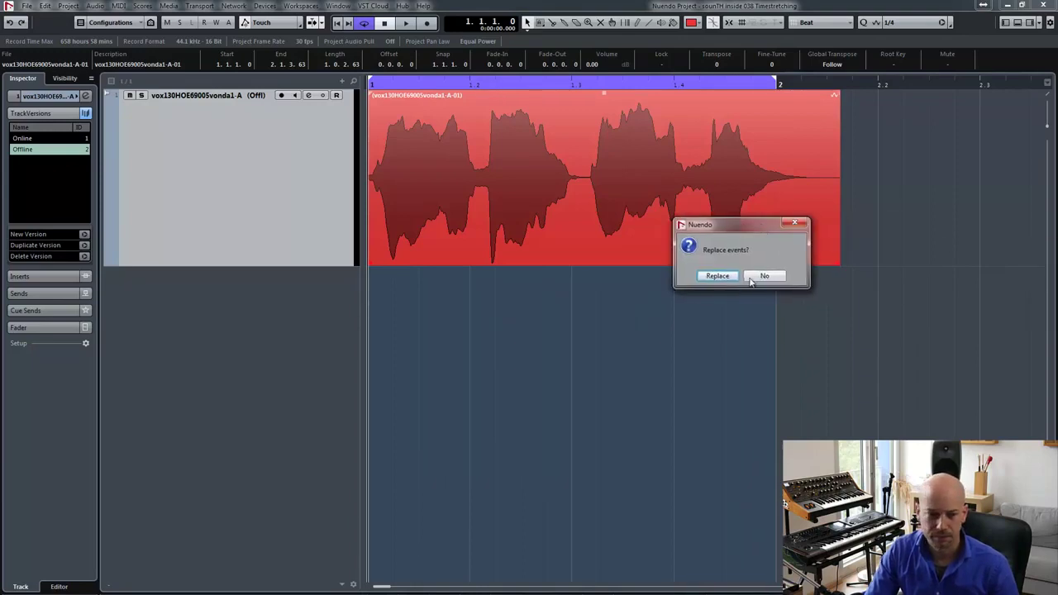
left_click(733, 278)
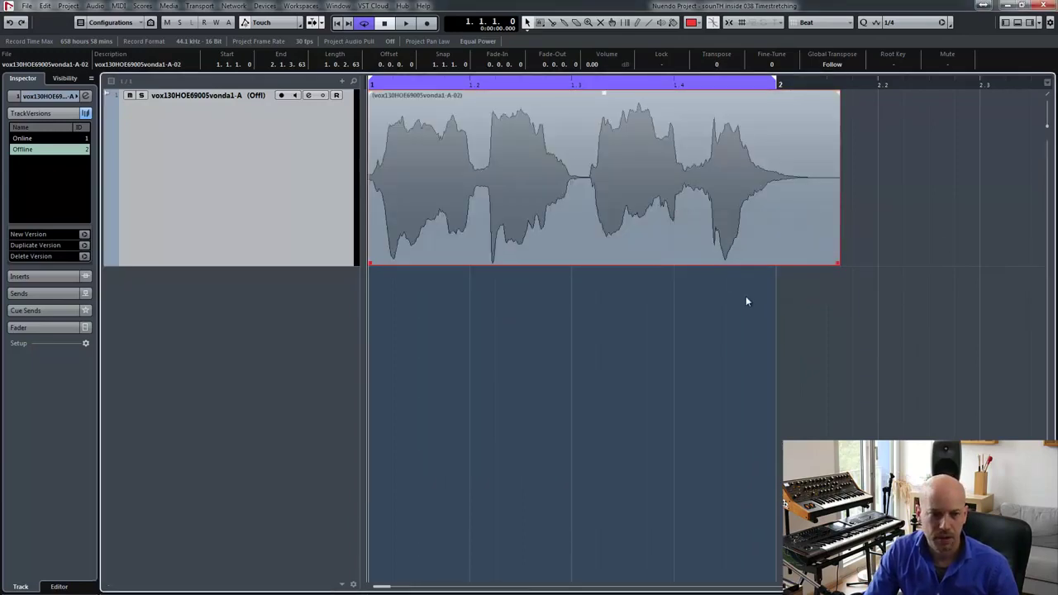